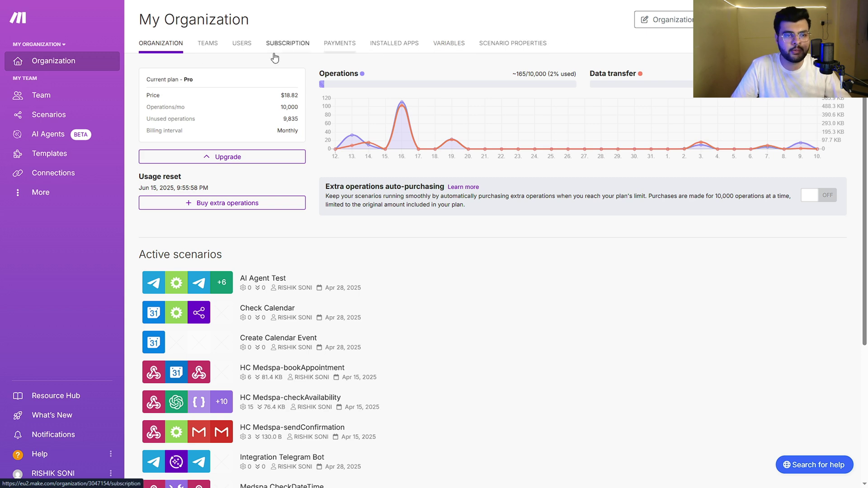
# - Open the subscription plans and highlight the Free plan's name, 2-scenario limit and execution limits
pyautogui.click(294, 45)
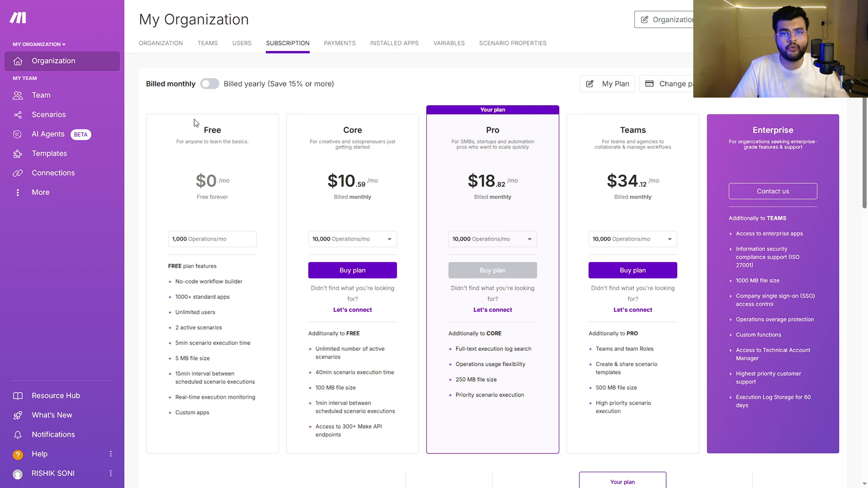
pyautogui.moveTo(202, 131); pyautogui.dragTo(232, 134)
pyautogui.click(247, 195)
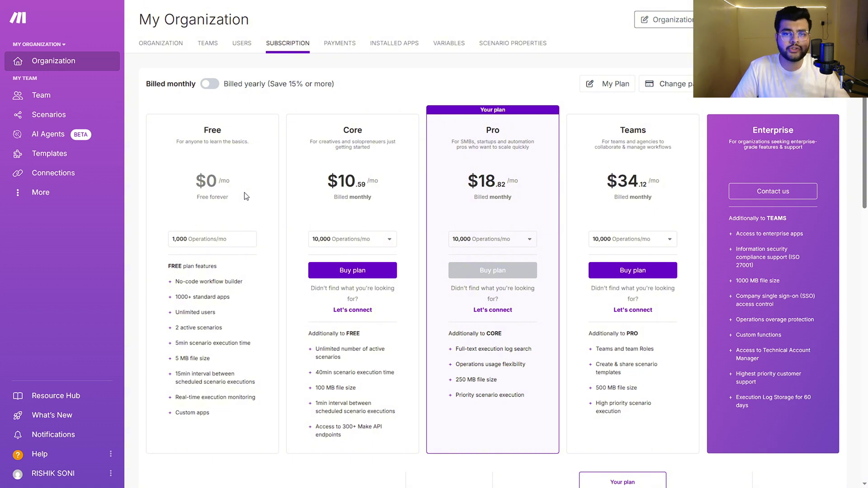
pyautogui.scroll(-1, 178, 282)
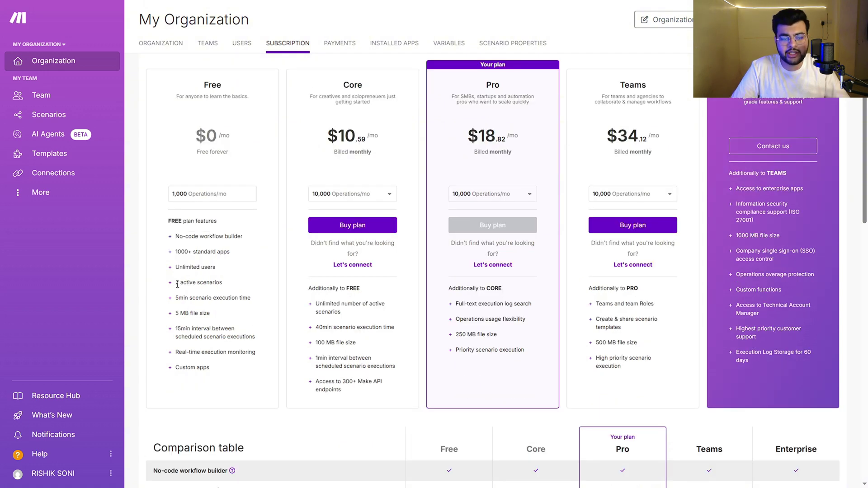
pyautogui.moveTo(177, 285); pyautogui.dragTo(240, 286)
pyautogui.click(244, 274)
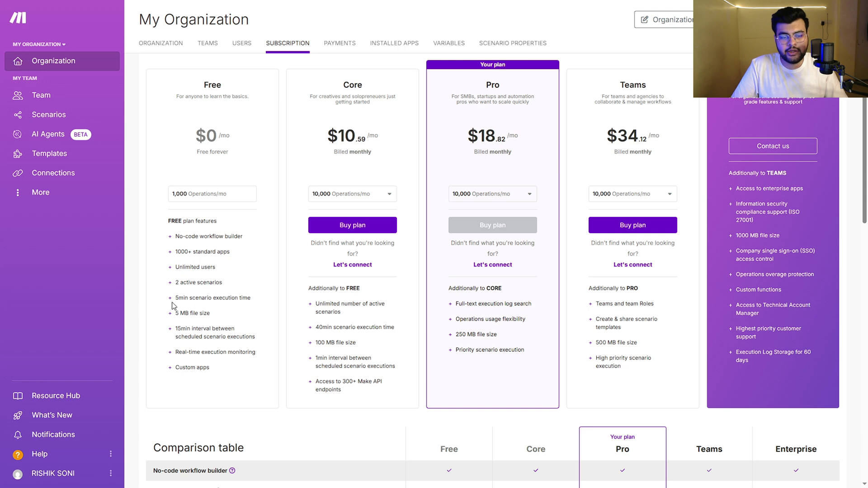
pyautogui.moveTo(174, 298); pyautogui.dragTo(259, 280)
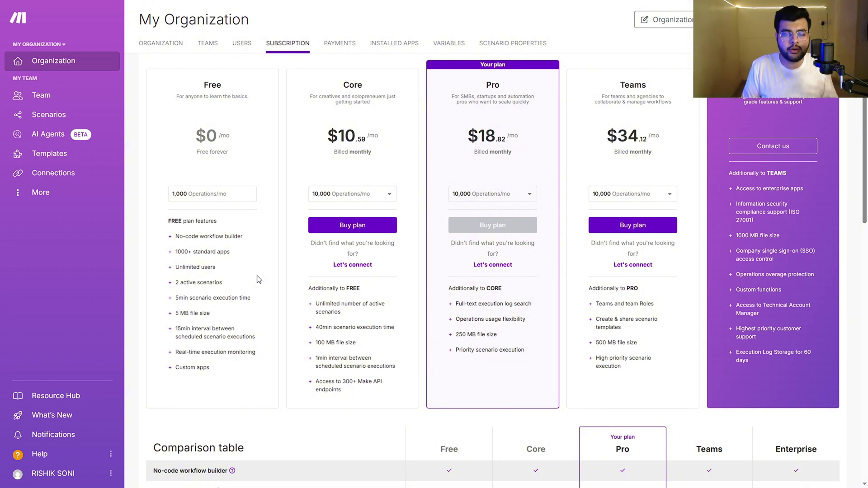
# - Highlight the Core plan's name, description and unlimited active scenarios feature
pyautogui.moveTo(343, 84); pyautogui.dragTo(393, 228)
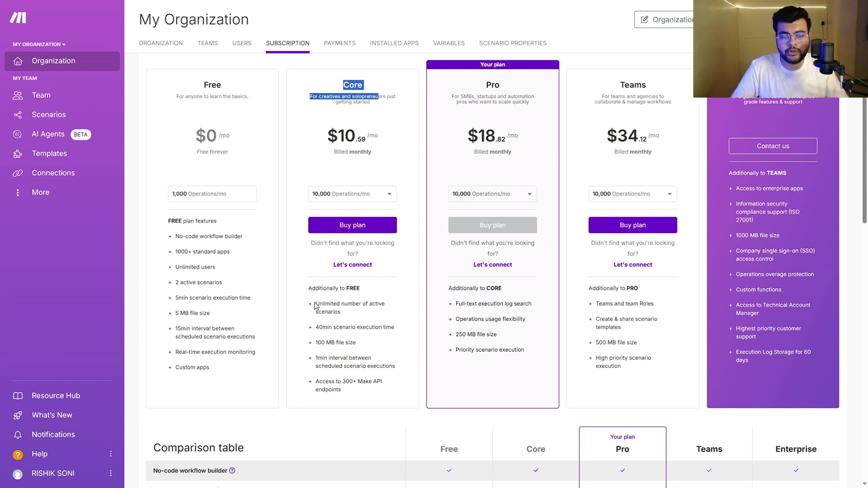
pyautogui.moveTo(315, 306); pyautogui.dragTo(346, 313)
pyautogui.click(339, 316)
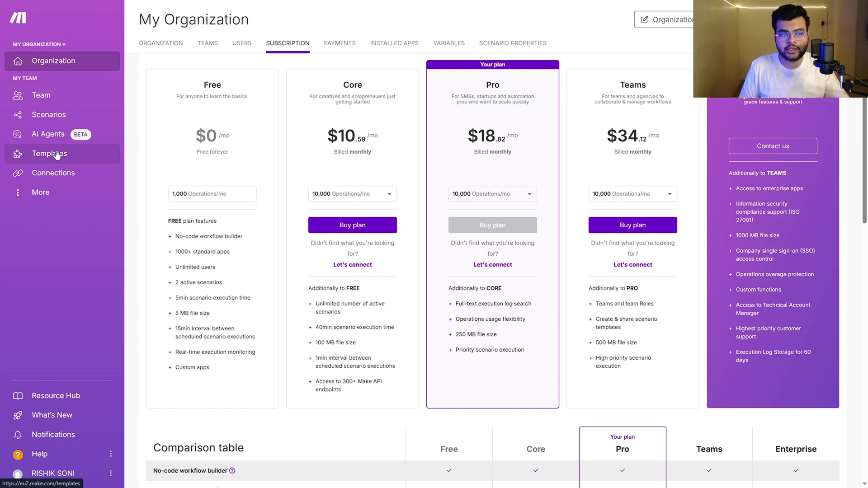
# - Scroll through the saved Connections list, then go back to the All scenarios page
pyautogui.click(42, 173)
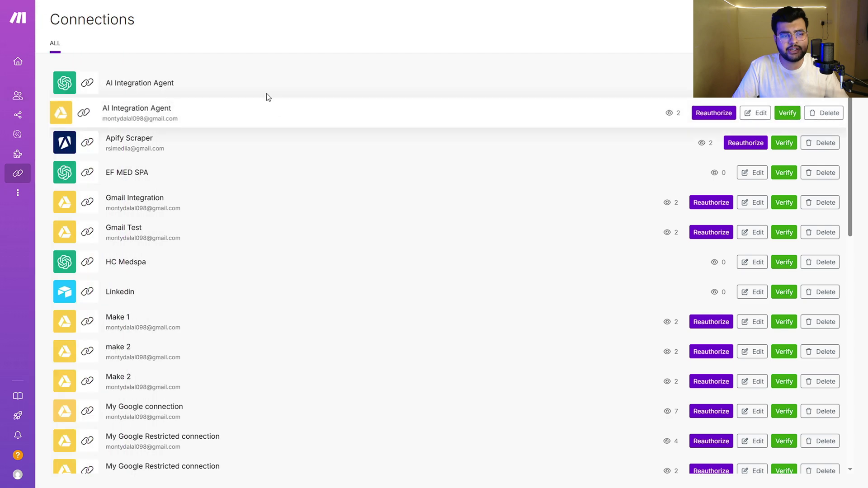
pyautogui.scroll(-4, 290, 115)
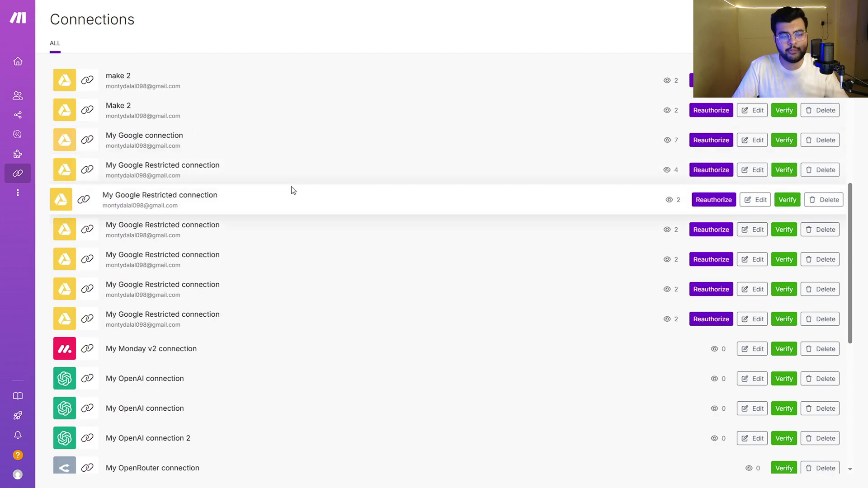
pyautogui.scroll(4, 300, 245)
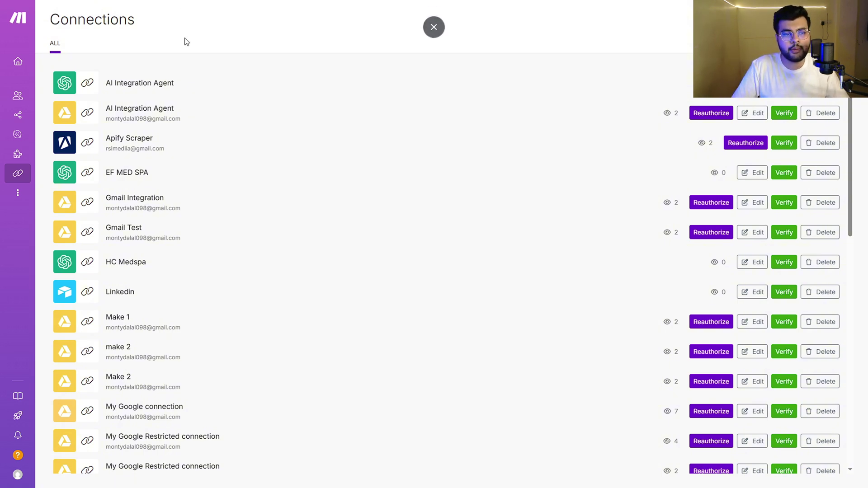
pyautogui.scroll(-2, 186, 96)
pyautogui.scroll(2, 185, 97)
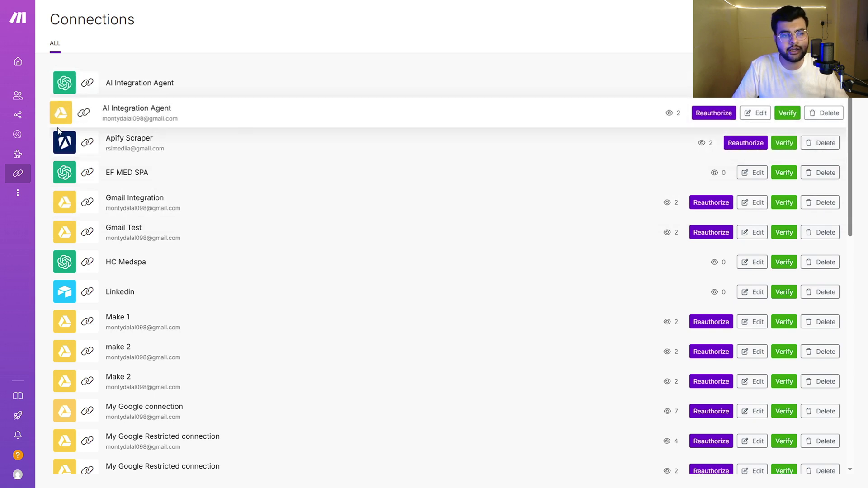
pyautogui.scroll(-2, 179, 162)
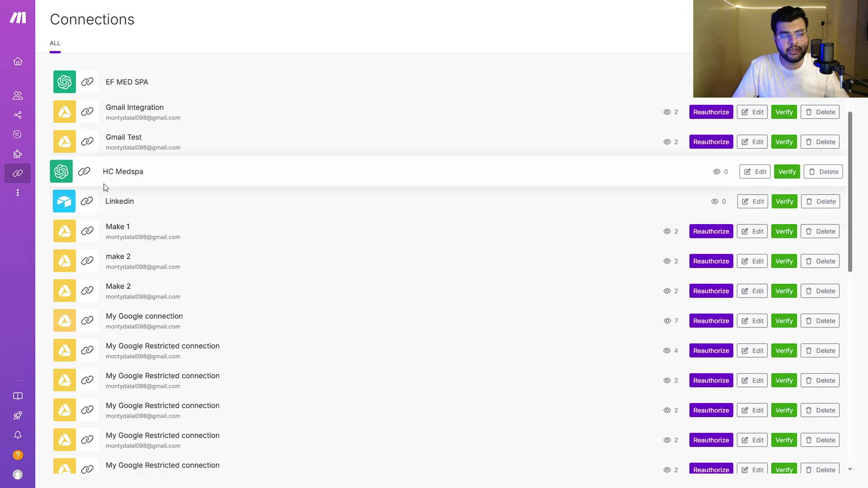
pyautogui.scroll(-6, 216, 207)
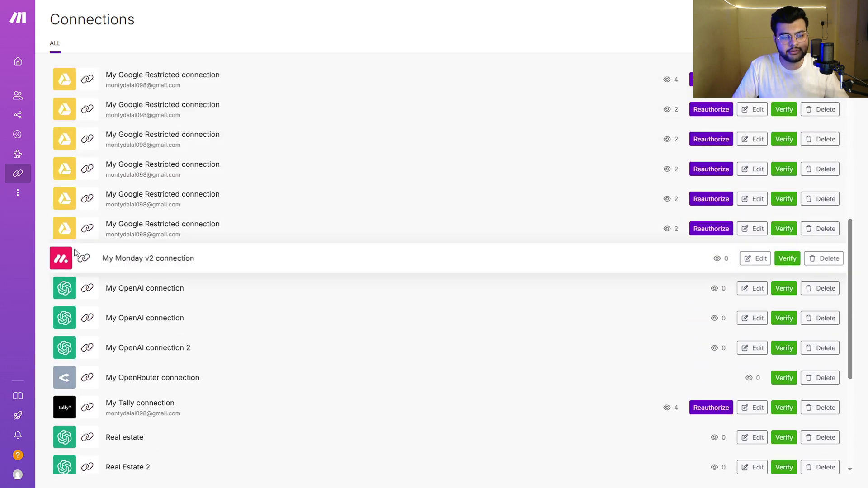
pyautogui.scroll(-2, 268, 195)
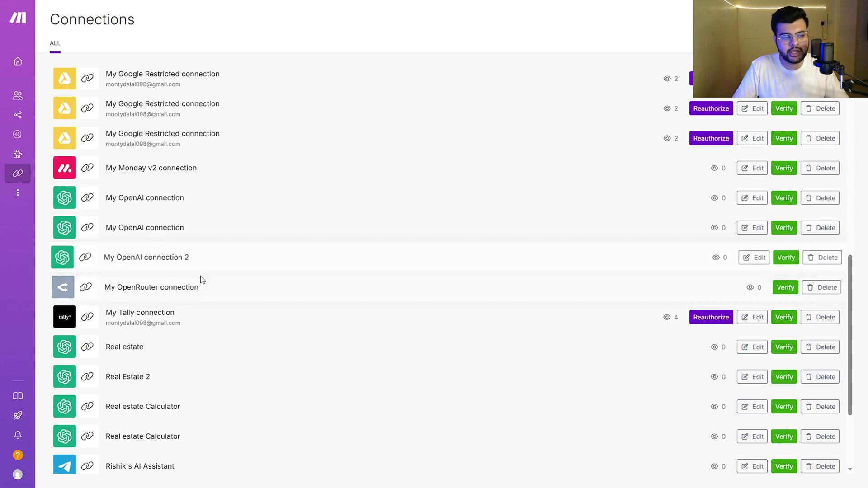
pyautogui.scroll(2, 289, 257)
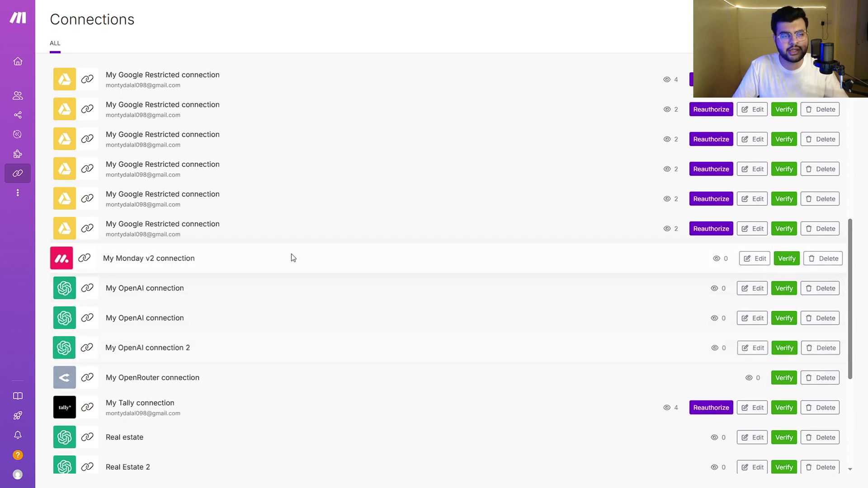
pyautogui.scroll(4, 291, 259)
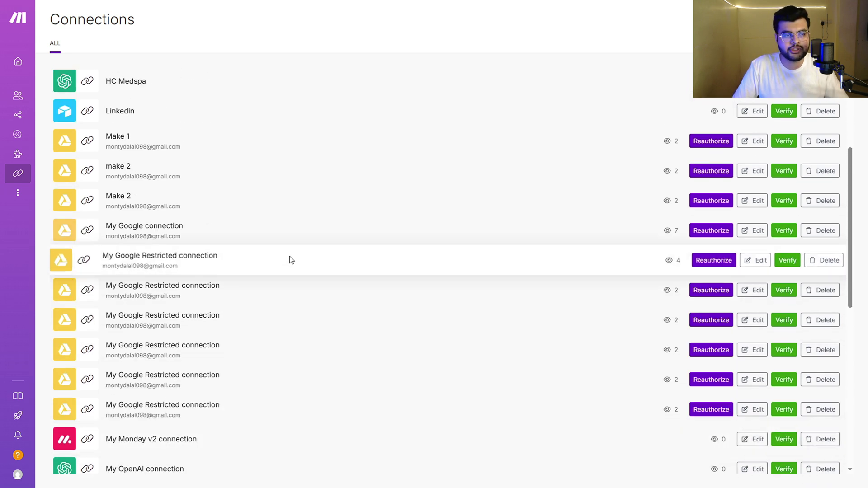
pyautogui.scroll(2, 290, 259)
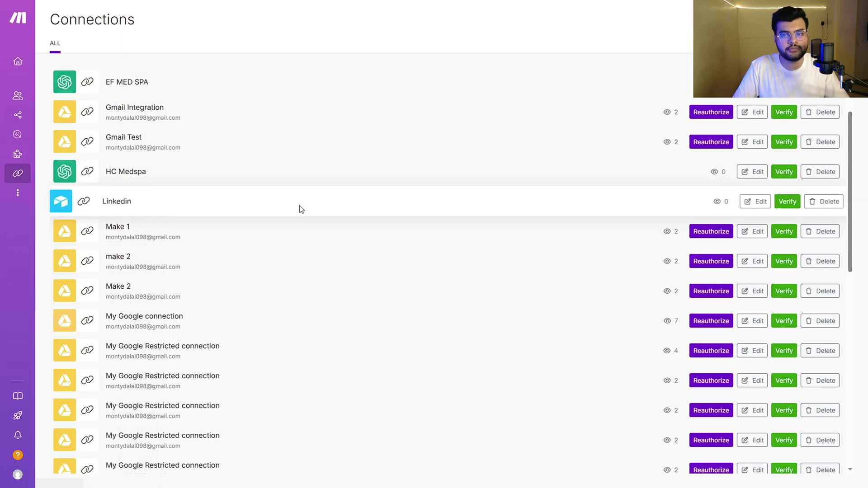
pyautogui.hotkey('alt', 'Left')
pyautogui.scroll(-1, 453, 172)
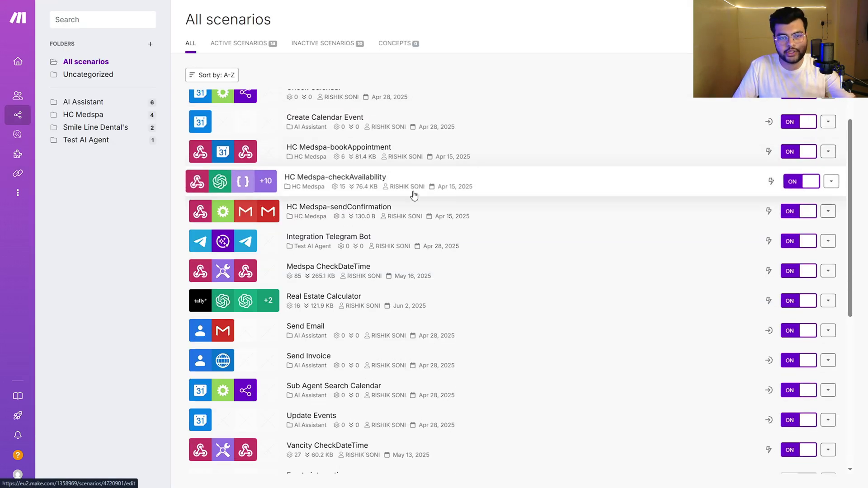
# - Scroll the All scenarios list and create a new blank scenario
pyautogui.scroll(2, 413, 194)
pyautogui.scroll(-7, 414, 155)
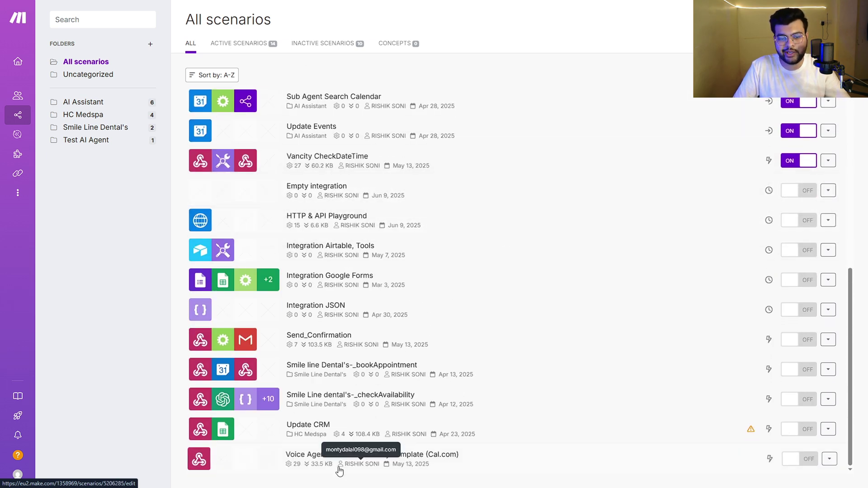
pyautogui.scroll(7, 435, 271)
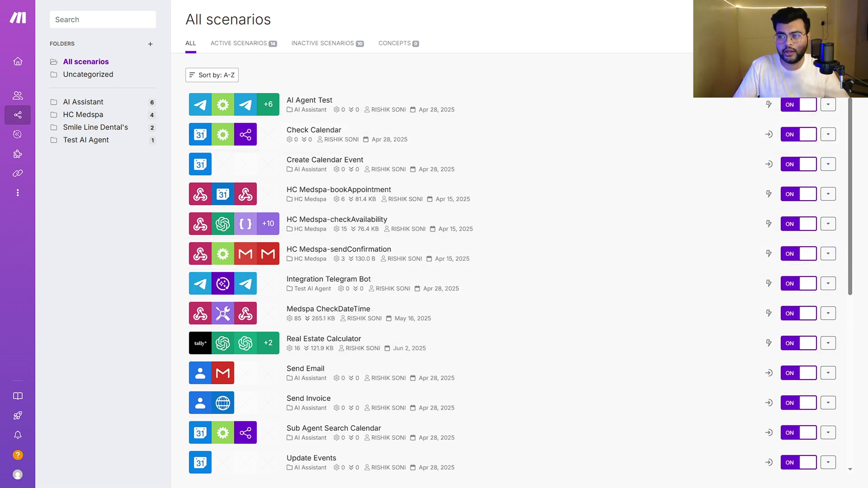
pyautogui.click(496, 236)
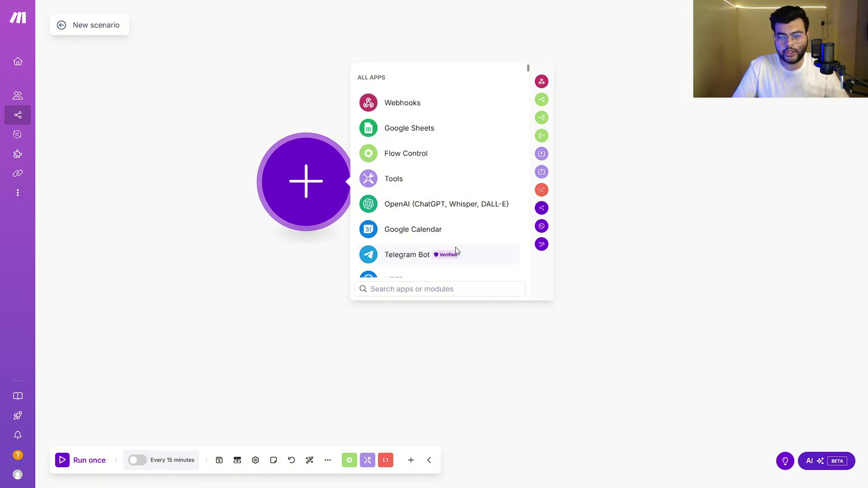
# - Add a Webhooks Custom webhook as the scenario's first module
pyautogui.scroll(-1, 436, 166)
pyautogui.click(422, 109)
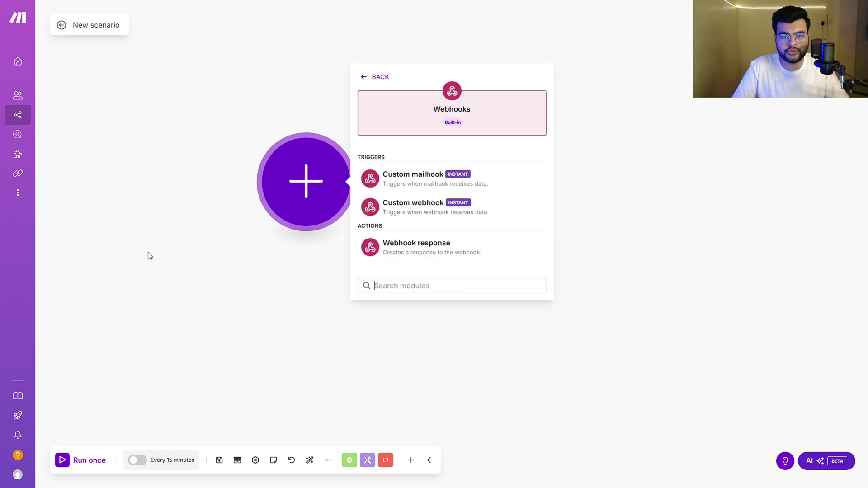
pyautogui.click(427, 208)
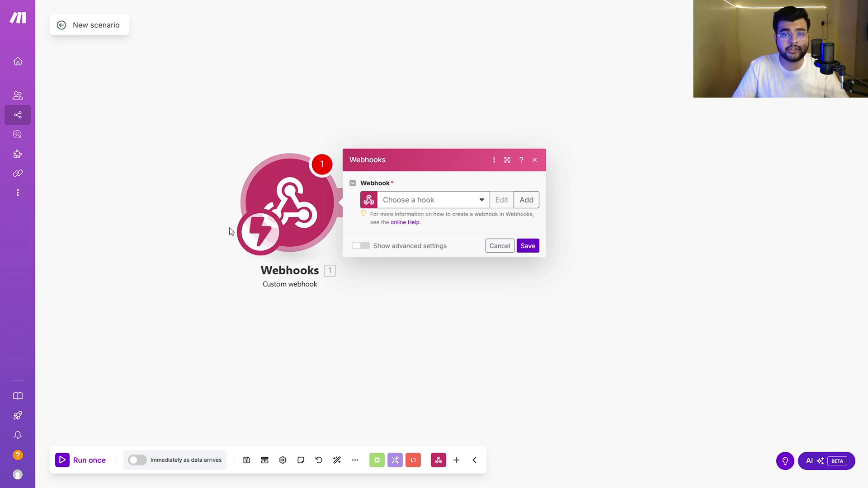
# - Set the trigger's schedule to run Once, then close the schedule settings
pyautogui.click(261, 231)
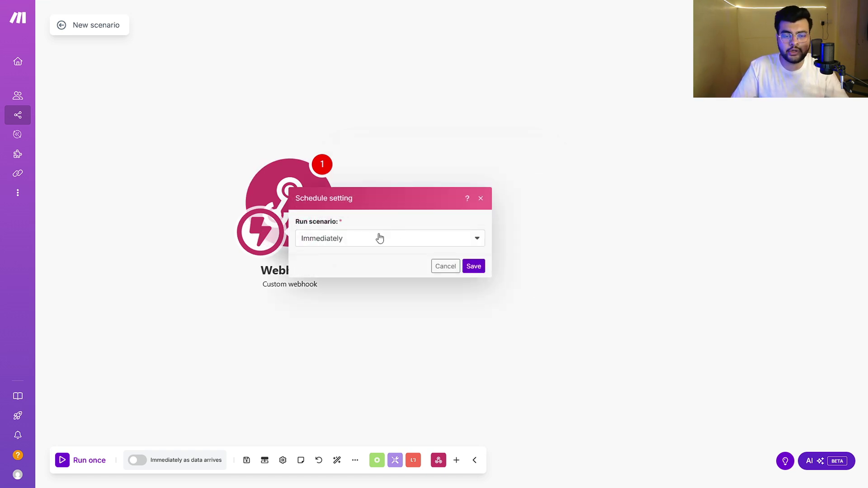
pyautogui.click(460, 243)
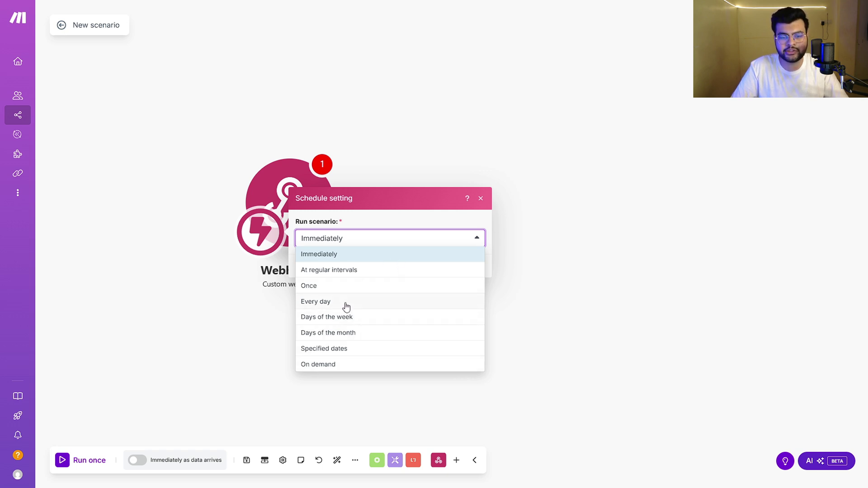
pyautogui.click(356, 283)
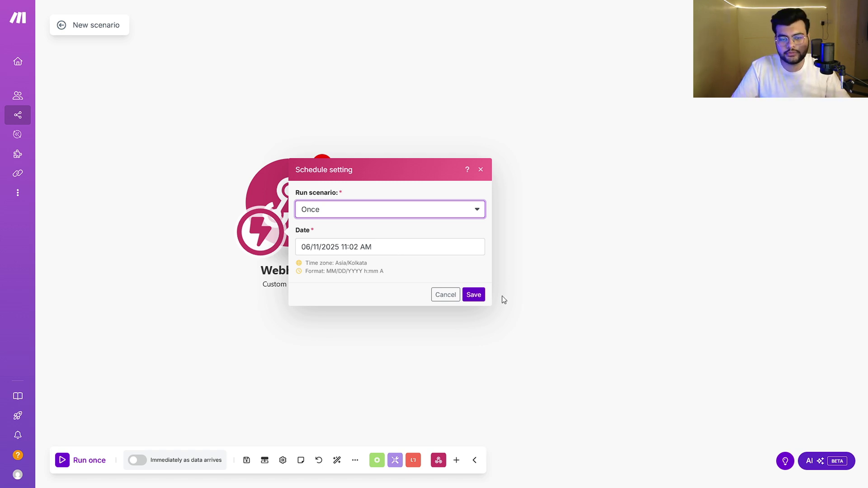
pyautogui.click(482, 169)
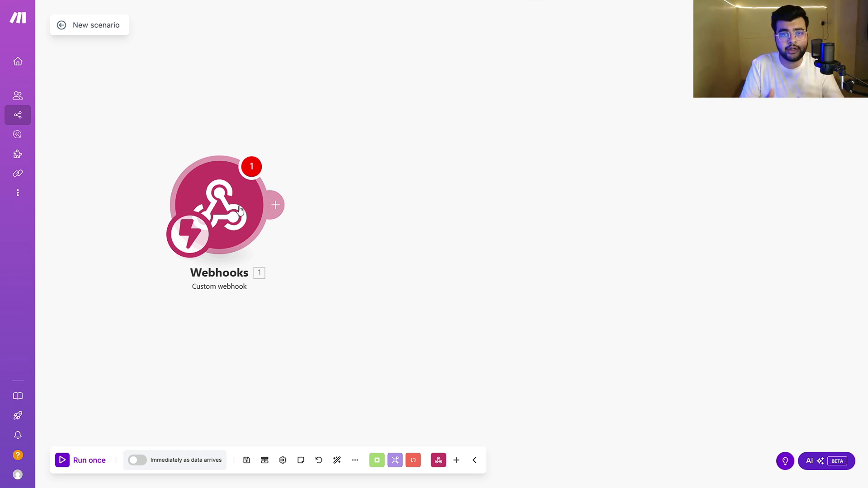
# - Try saving, then close the webhook module without creating or choosing a hook
pyautogui.click(246, 461)
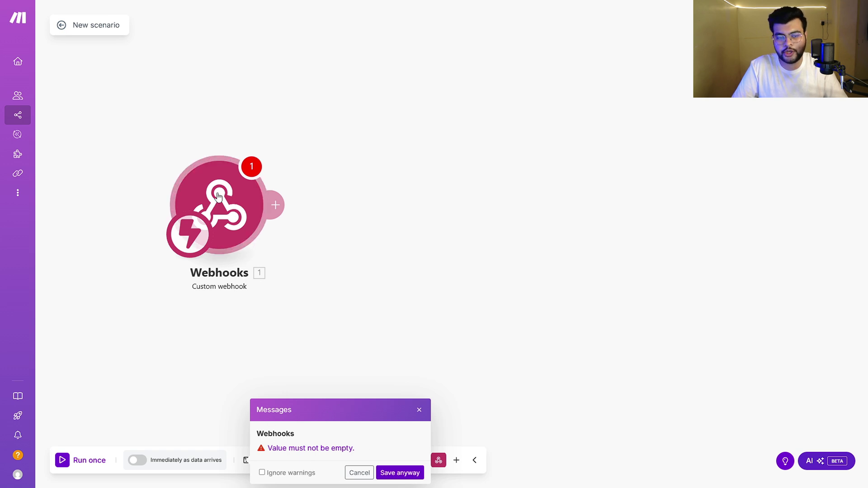
pyautogui.click(220, 199)
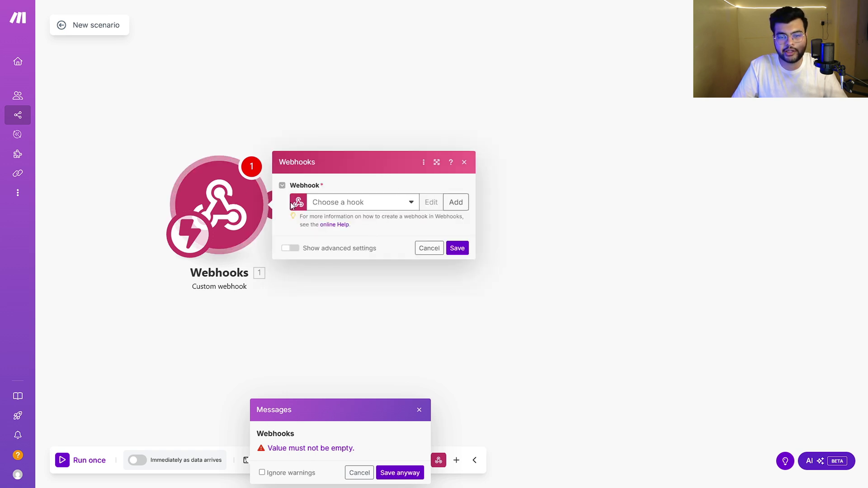
pyautogui.click(456, 202)
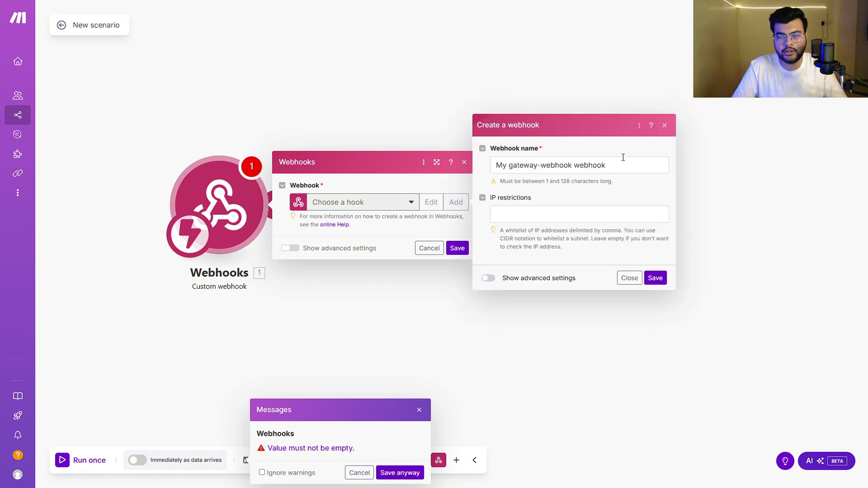
pyautogui.click(664, 125)
pyautogui.click(382, 203)
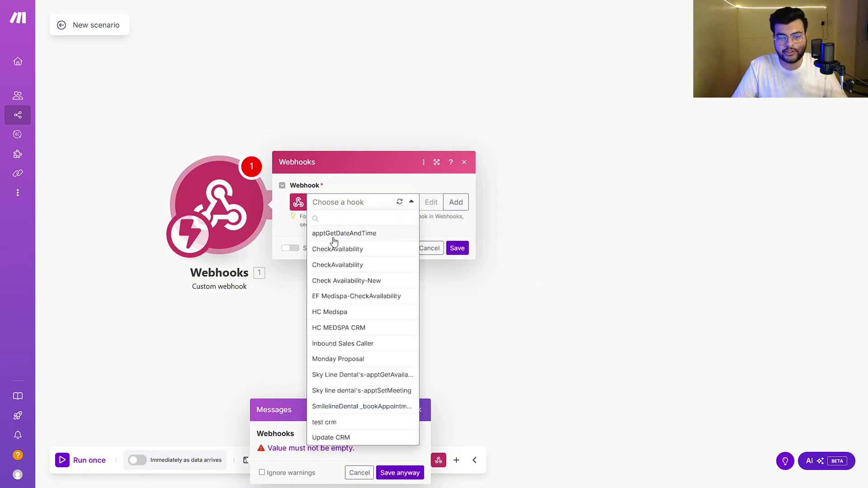
pyautogui.click(412, 182)
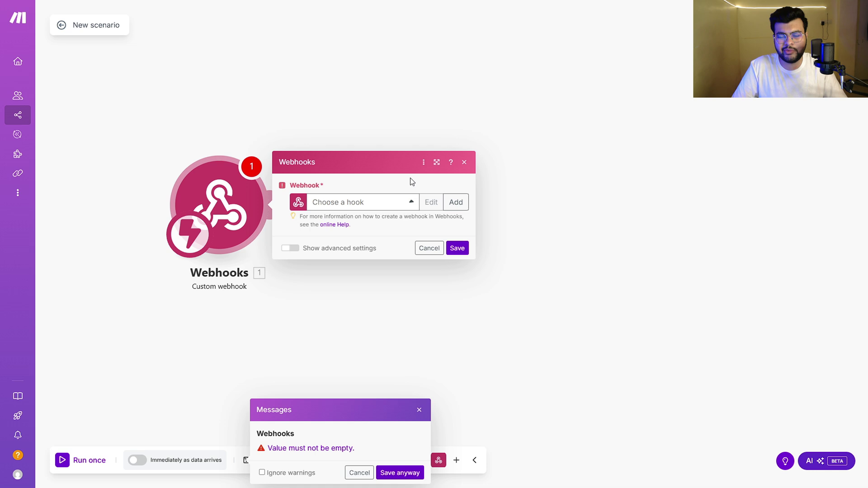
pyautogui.click(464, 162)
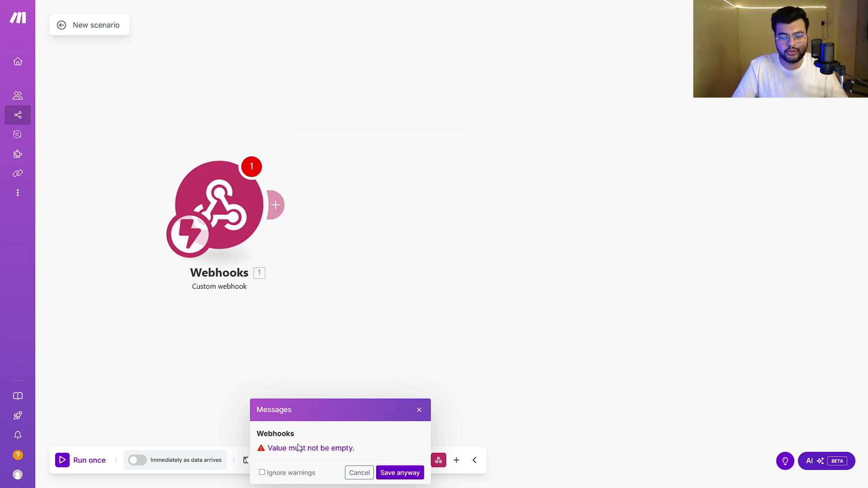
# - Tick Ignore warnings and save the scenario anyway
pyautogui.click(261, 472)
pyautogui.click(399, 472)
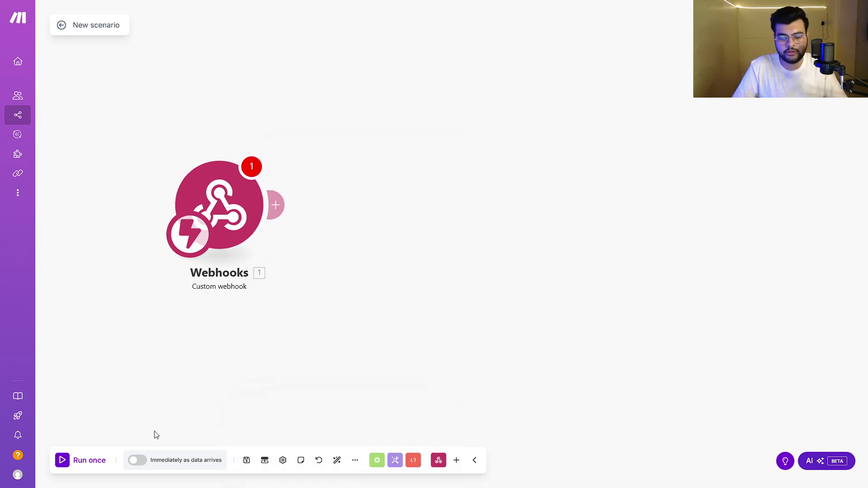
pyautogui.click(248, 461)
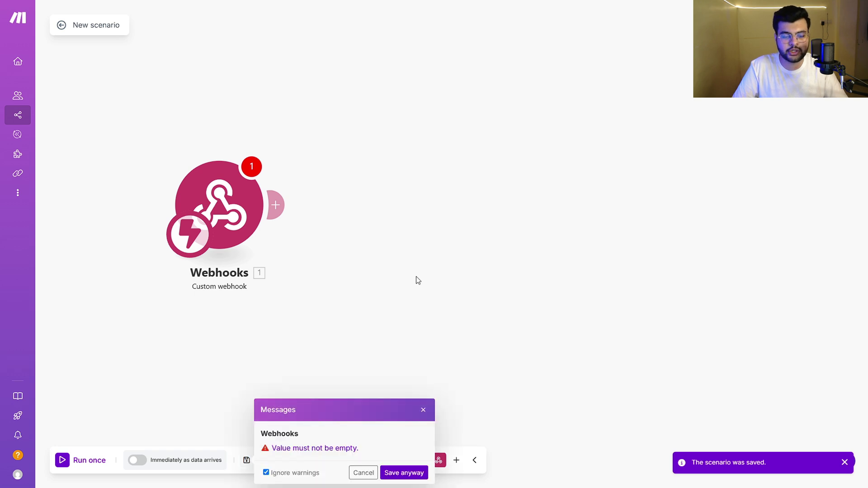
pyautogui.click(402, 472)
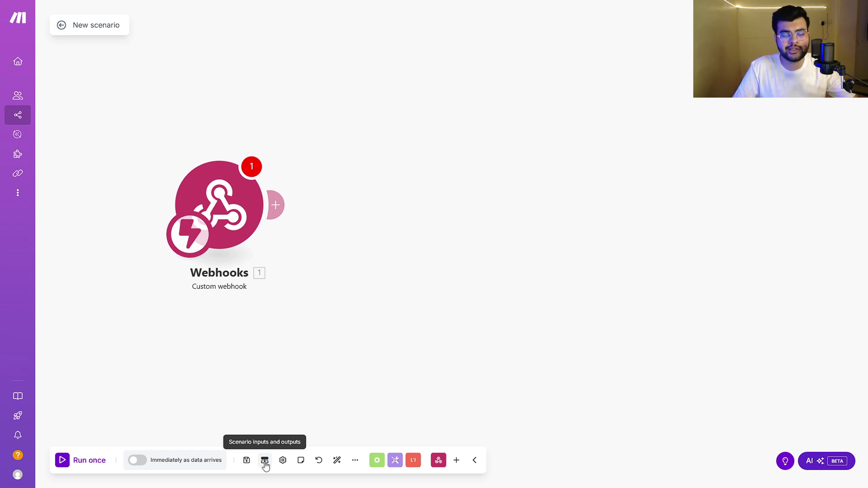
# - Review Scenario settings without changes, close them, and open the empty Notes panel
pyautogui.click(282, 460)
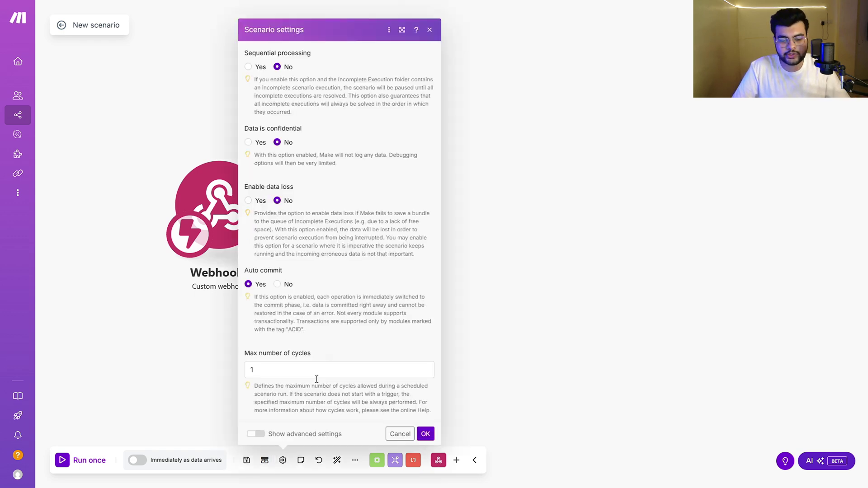
pyautogui.scroll(-2, 360, 350)
pyautogui.scroll(2, 368, 360)
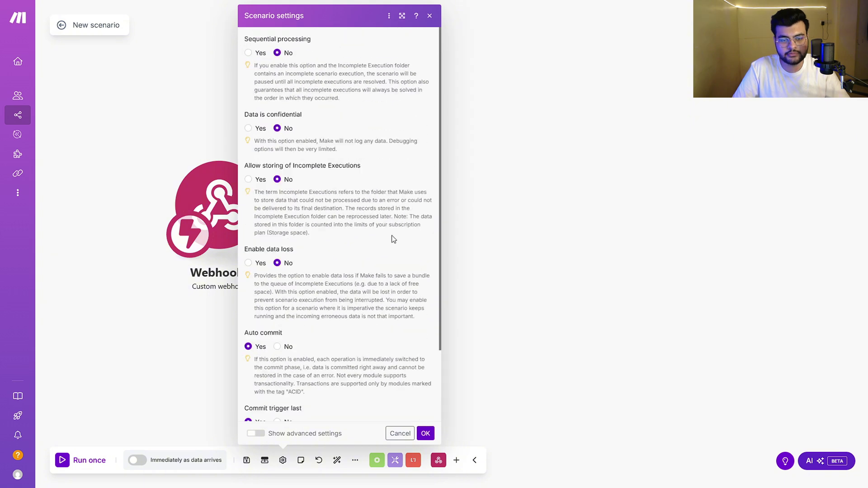
pyautogui.scroll(-2, 382, 265)
pyautogui.scroll(2, 370, 269)
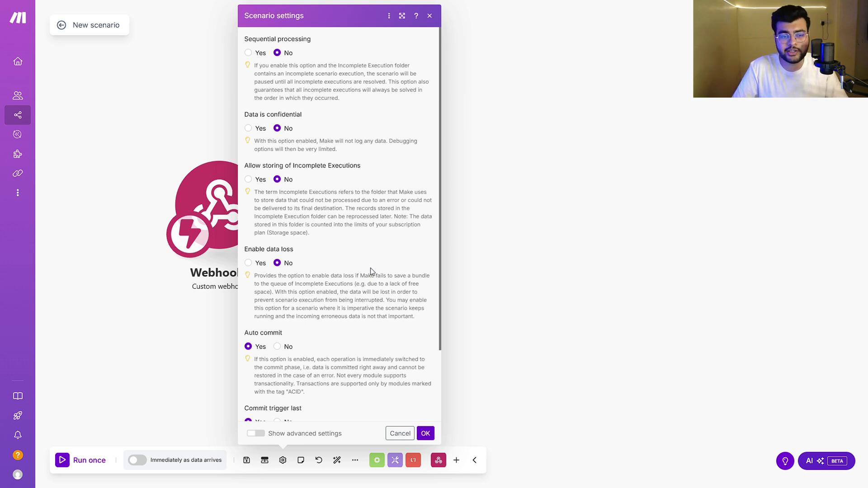
pyautogui.scroll(-2, 369, 270)
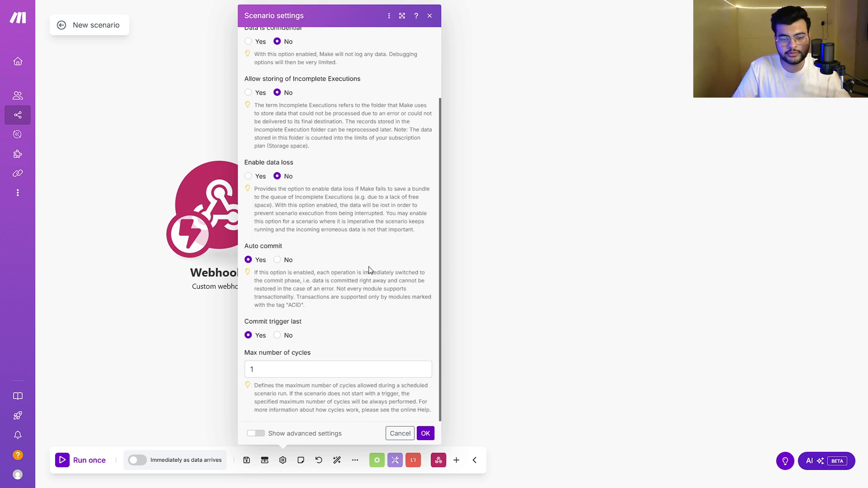
pyautogui.scroll(1, 369, 272)
pyautogui.scroll(1, 401, 97)
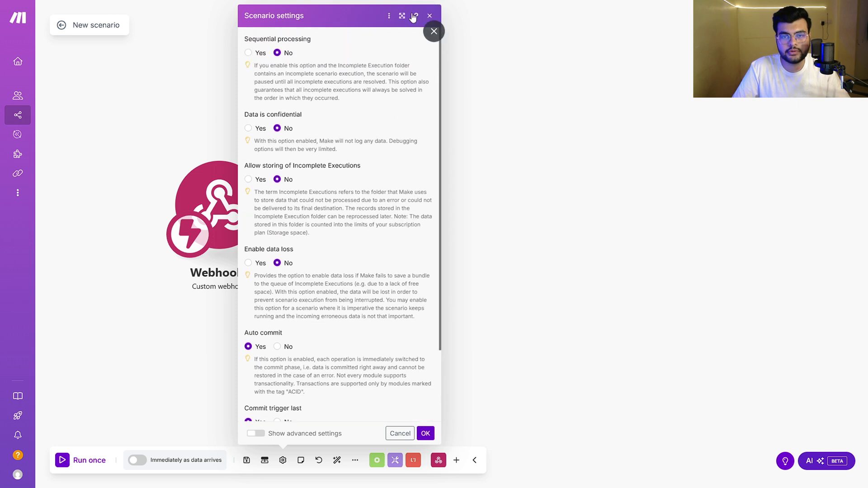
pyautogui.click(429, 16)
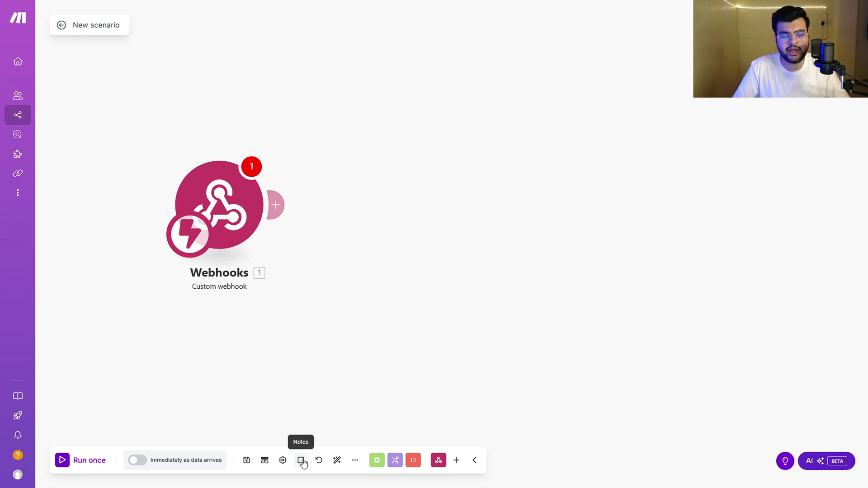
pyautogui.click(301, 461)
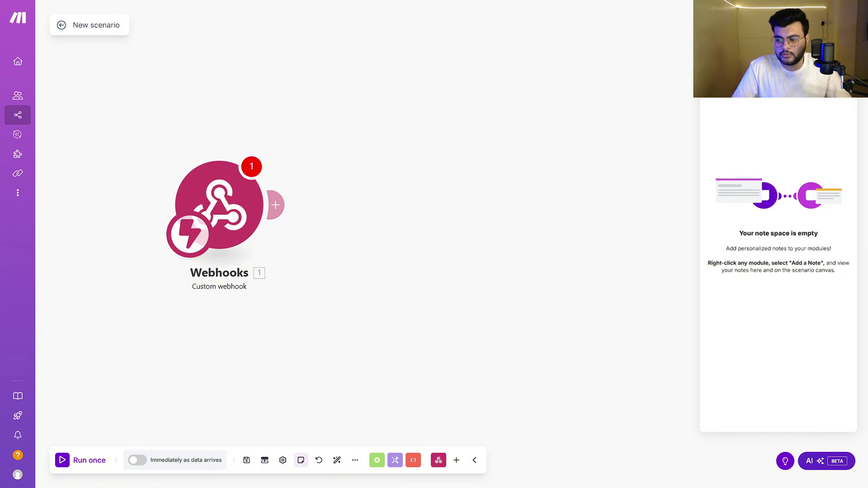
# - Close the Notes panel and bring up the Webhooks module's context menu
pyautogui.click(697, 194)
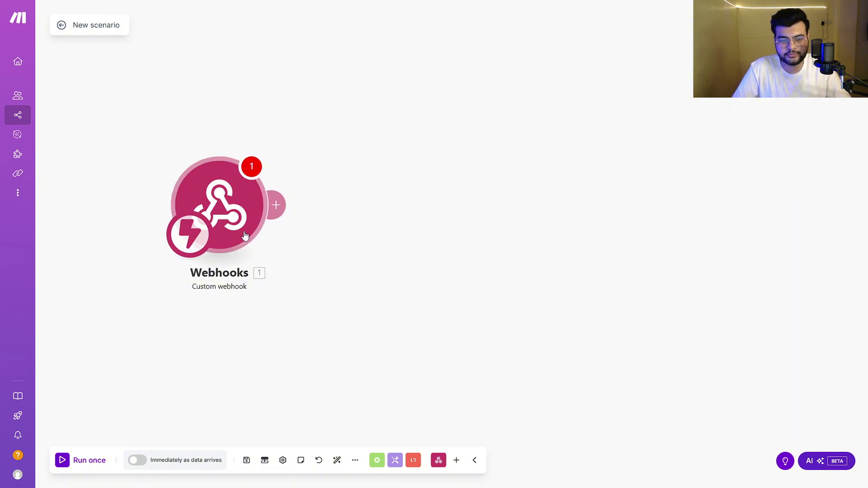
pyautogui.rightClick(217, 204)
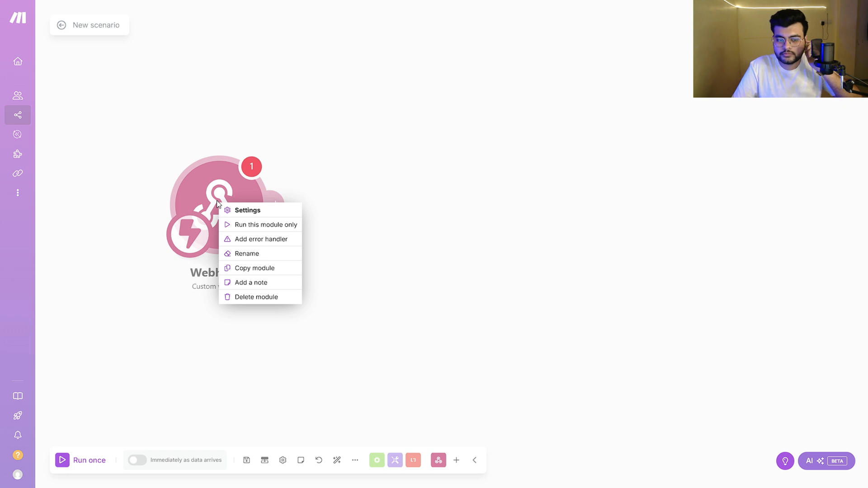
pyautogui.click(484, 168)
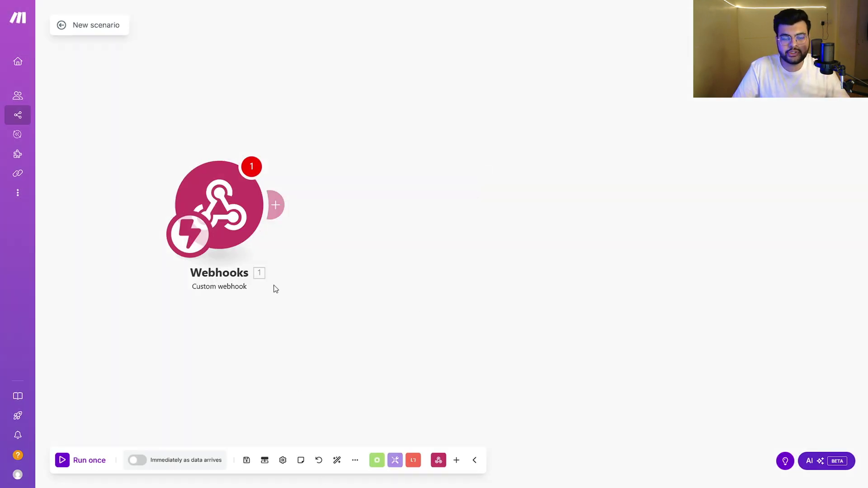
pyautogui.rightClick(220, 198)
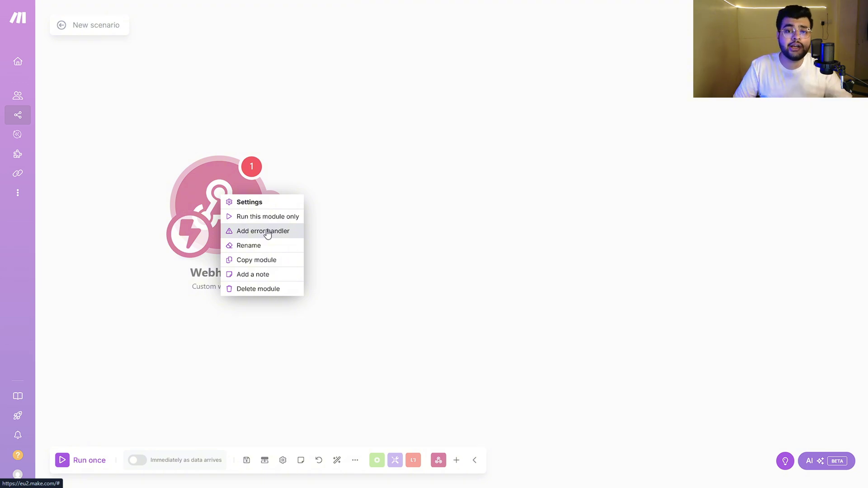
# - Rename the Webhooks module to 'Secenario' from its context menu
pyautogui.click(284, 246)
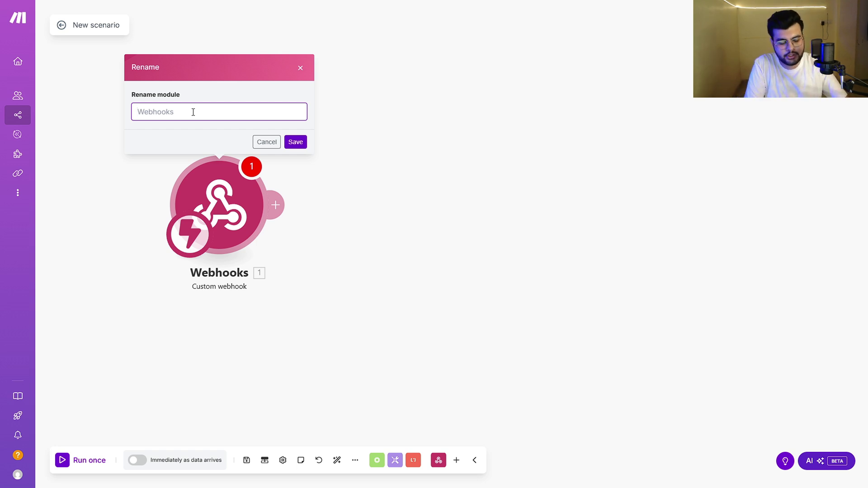
pyautogui.write('Sece')
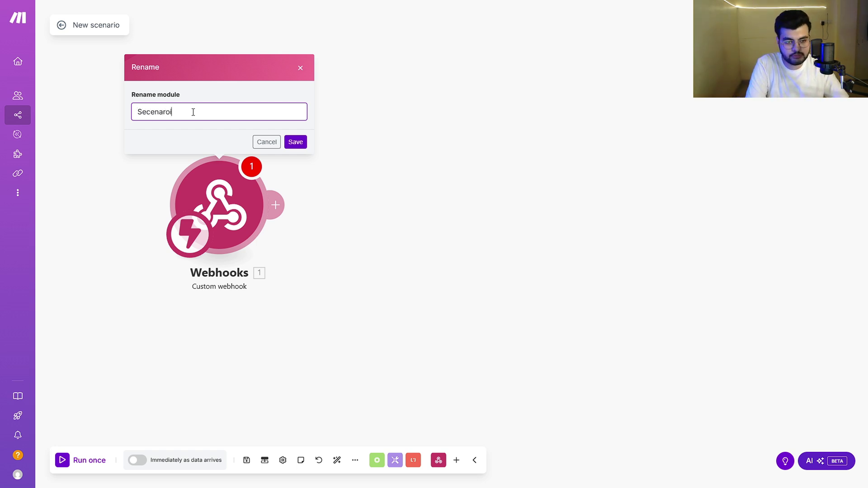
pyautogui.write('nario')
pyautogui.press('Return')
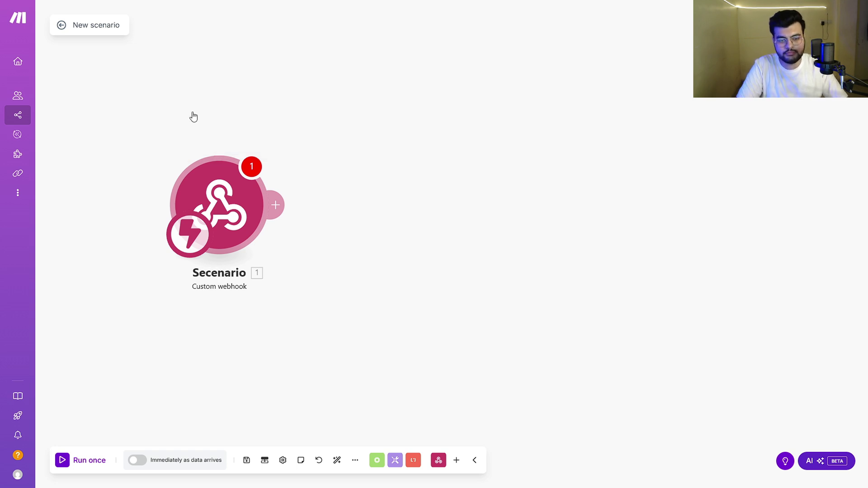
pyautogui.rightClick(221, 197)
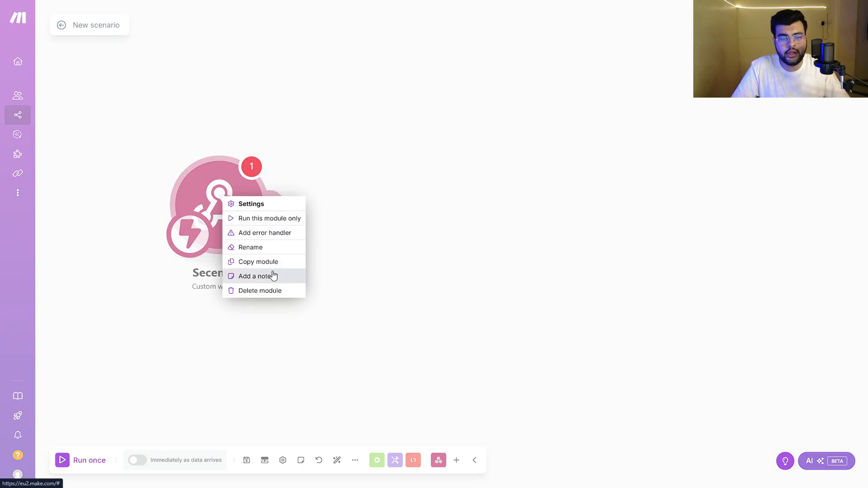
pyautogui.click(292, 276)
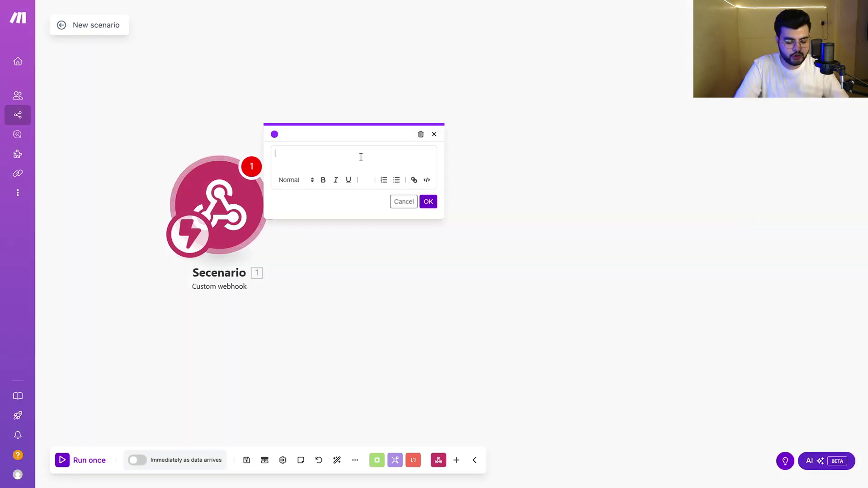
pyautogui.write('uvcfdyvcy3vcydcvyf')
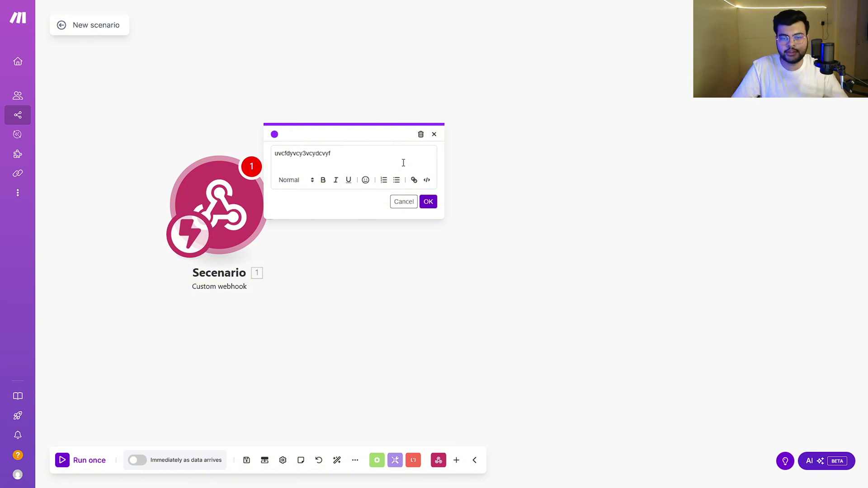
pyautogui.click(430, 203)
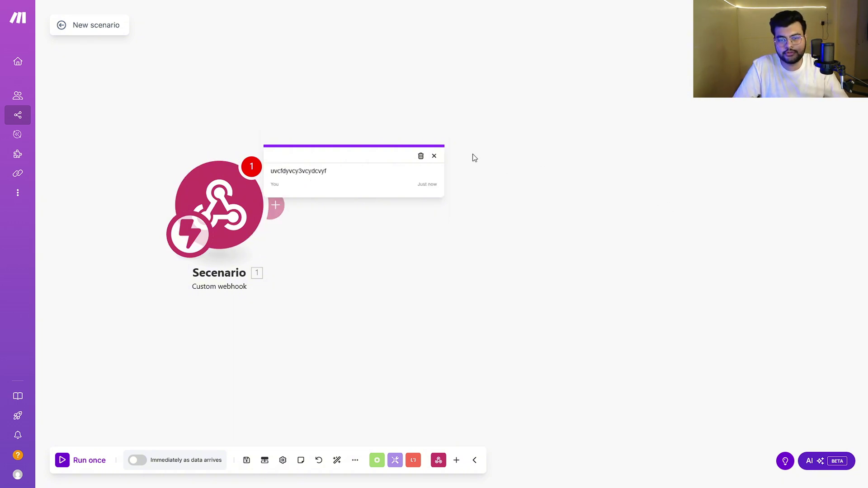
pyautogui.click(420, 156)
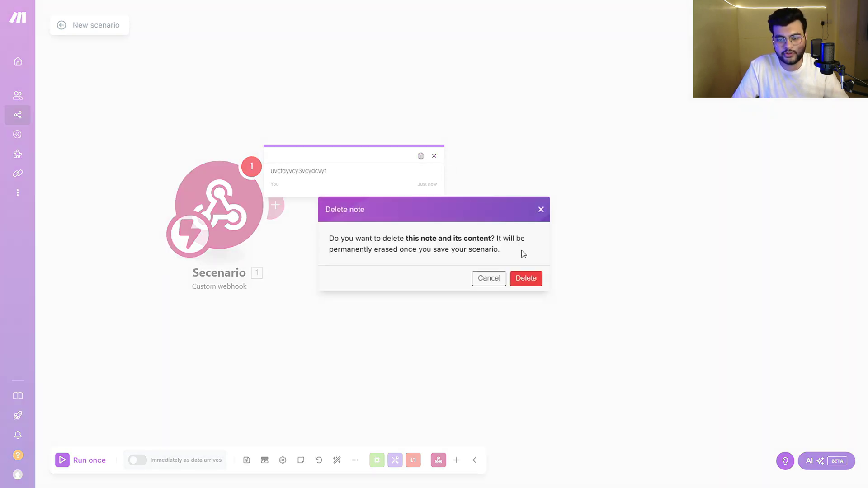
pyautogui.click(526, 281)
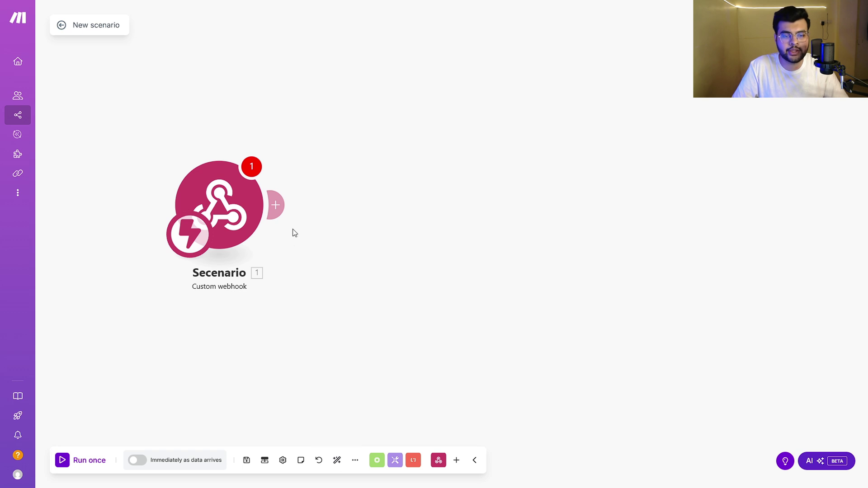
# - Add a Google Sheets Add a Row module after the webhook
pyautogui.click(274, 206)
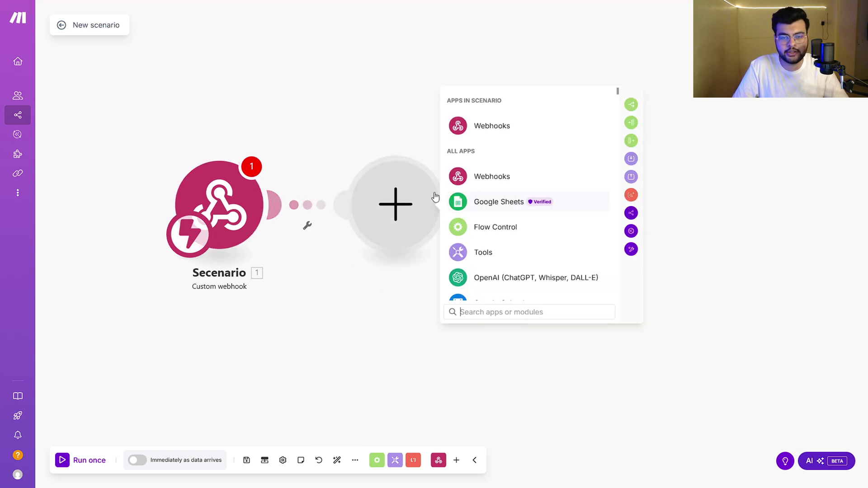
pyautogui.click(523, 203)
pyautogui.click(510, 187)
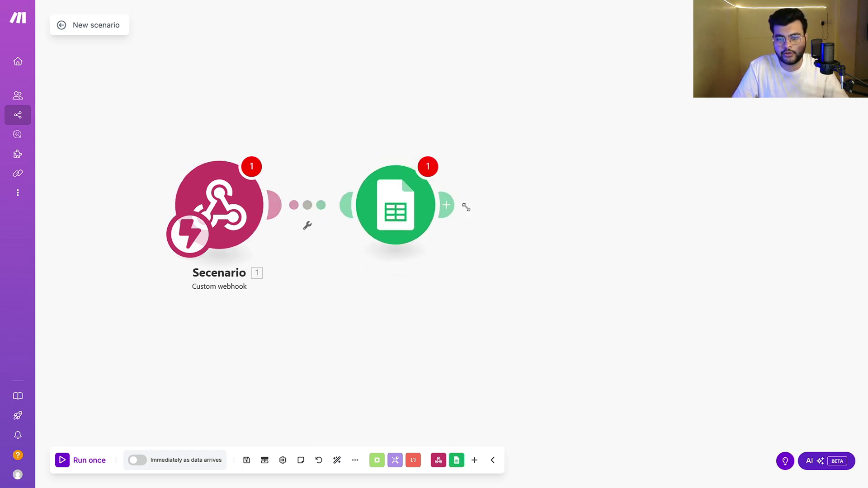
pyautogui.click(705, 265)
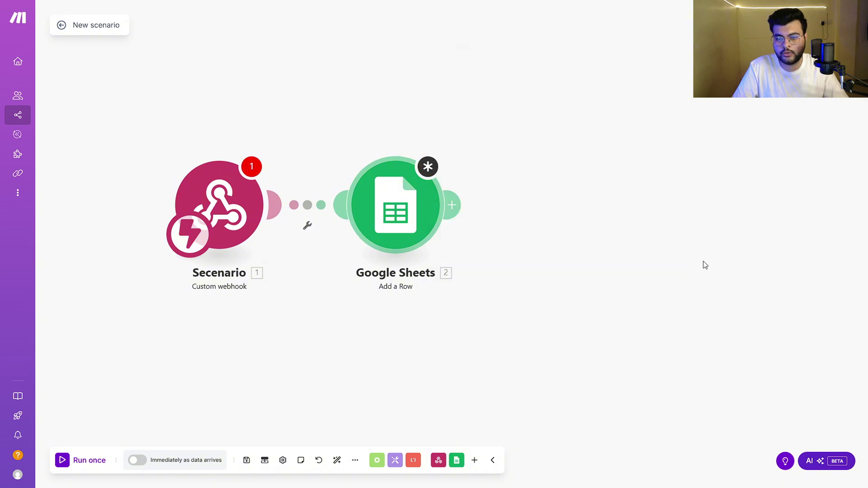
pyautogui.click(452, 205)
pyautogui.click(416, 213)
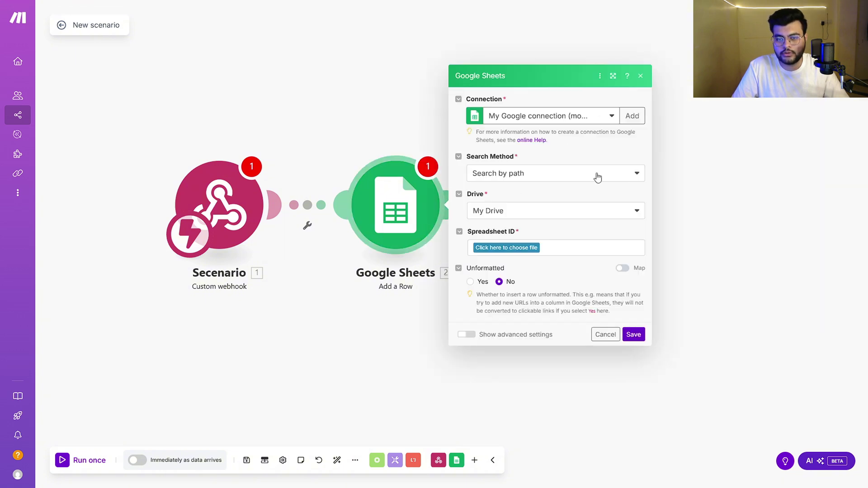
pyautogui.click(728, 229)
# - Add a Tools Get variable module after Google Sheets
pyautogui.click(452, 204)
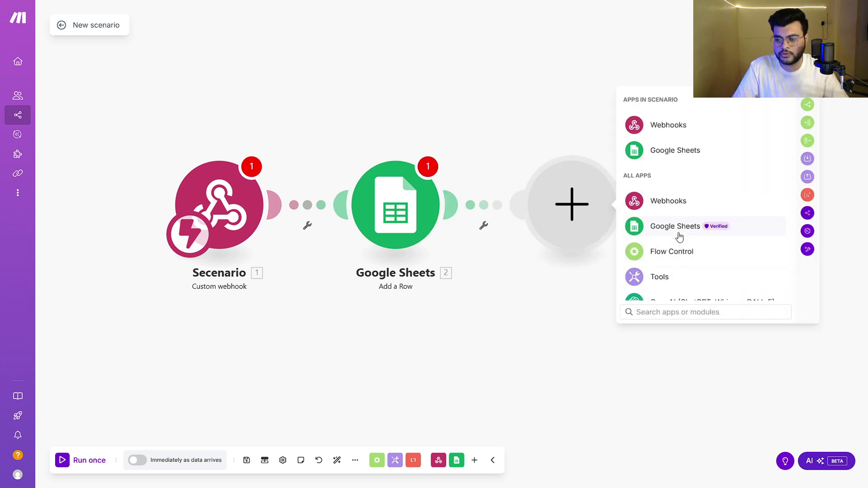
pyautogui.scroll(-2, 678, 238)
pyautogui.click(664, 192)
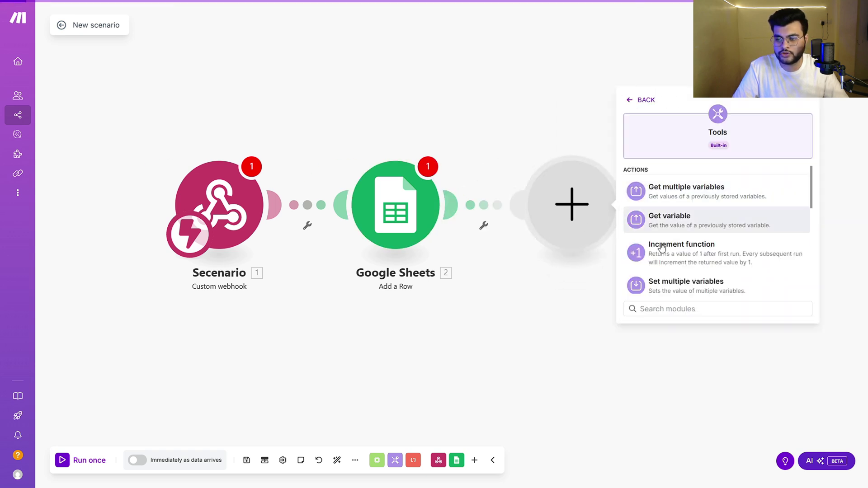
pyautogui.click(684, 217)
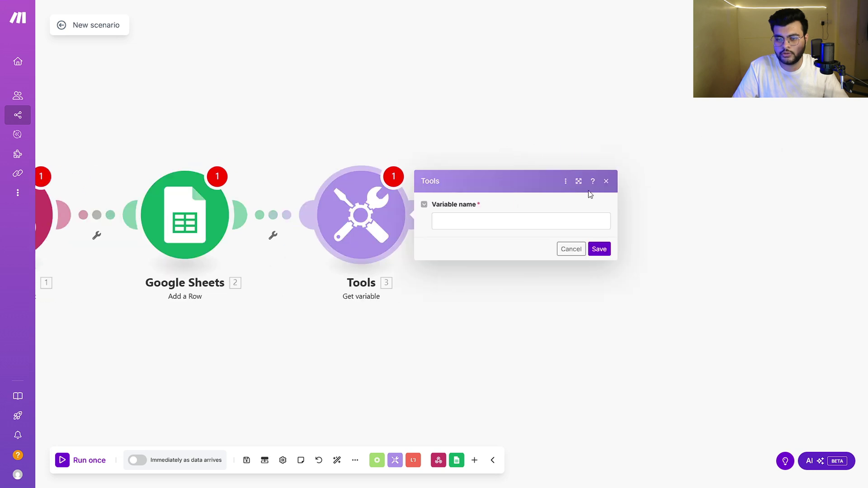
pyautogui.click(605, 180)
# - Add an OpenAI Create a Completion module after Tools
pyautogui.click(426, 215)
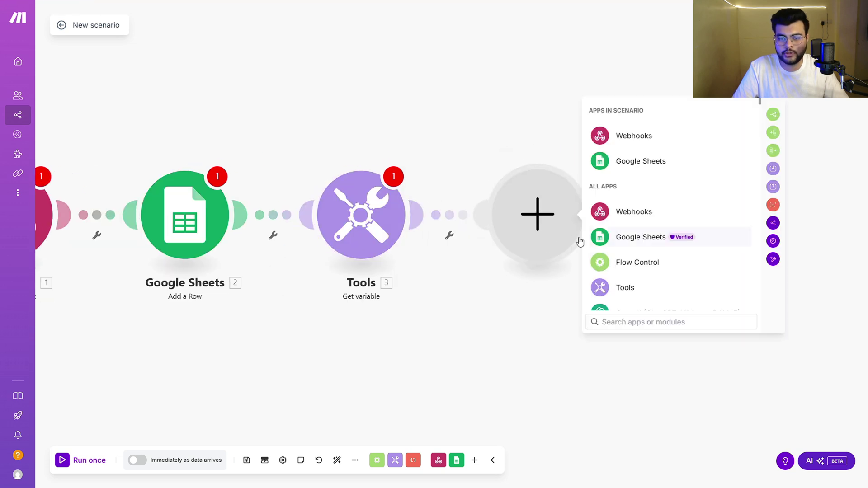
pyautogui.scroll(-1, 643, 280)
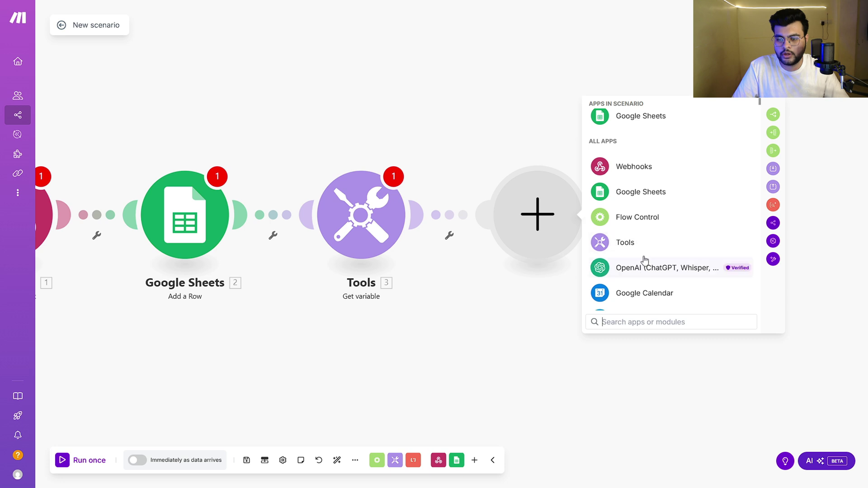
pyautogui.click(642, 269)
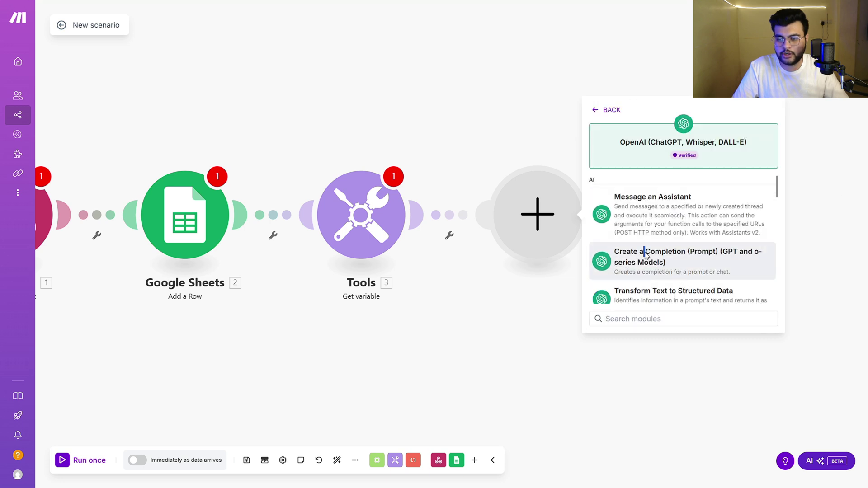
pyautogui.click(644, 253)
pyautogui.click(678, 100)
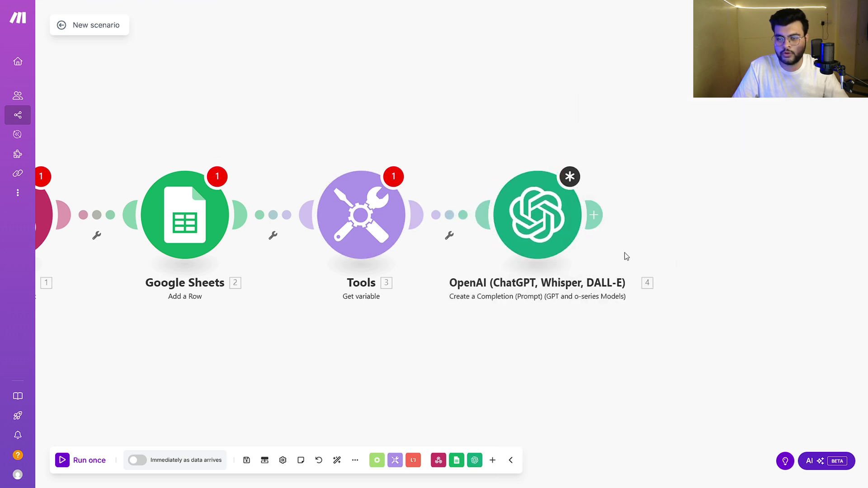
# - Add a Google Drive Search for Files/Folders module after OpenAI
pyautogui.click(595, 215)
pyautogui.scroll(-5, 479, 217)
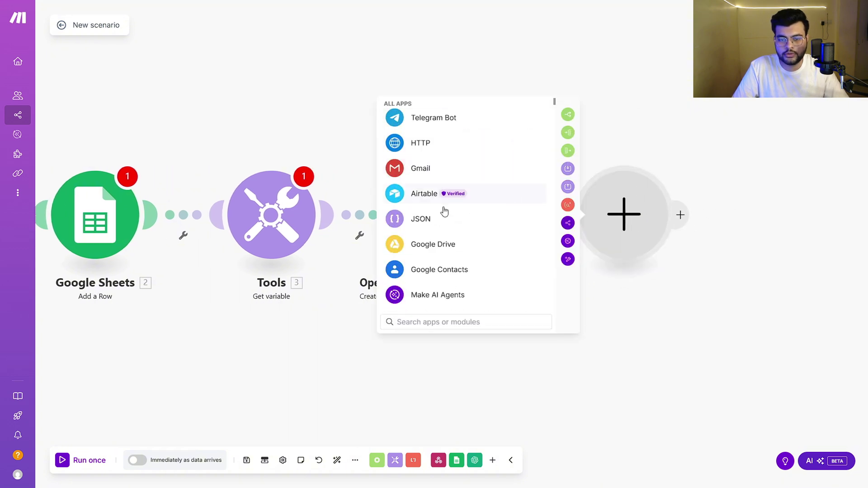
pyautogui.click(433, 245)
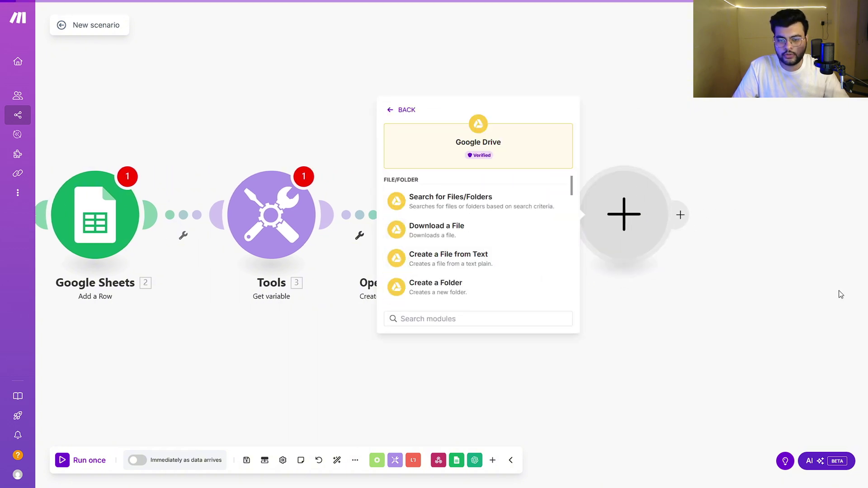
pyautogui.click(480, 201)
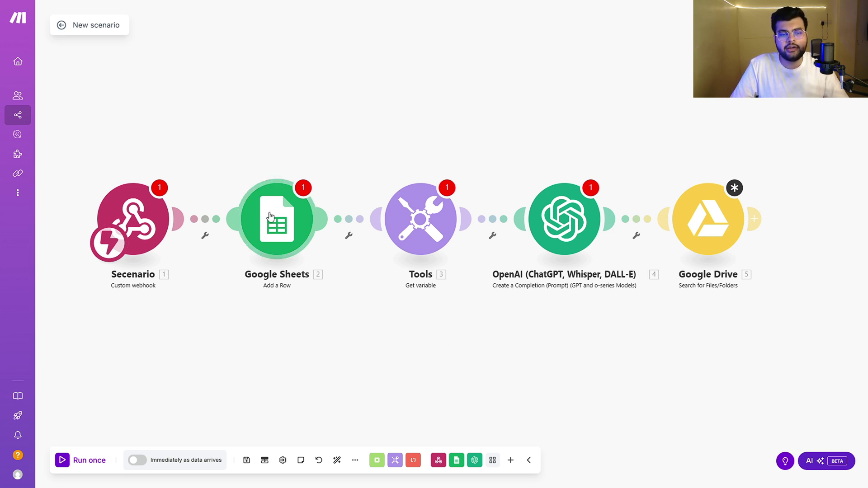
# - Drag the four downstream modules around the canvas, then auto-align all five into a row
pyautogui.moveTo(269, 217); pyautogui.dragTo(269, 73)
pyautogui.moveTo(437, 233); pyautogui.dragTo(242, 326)
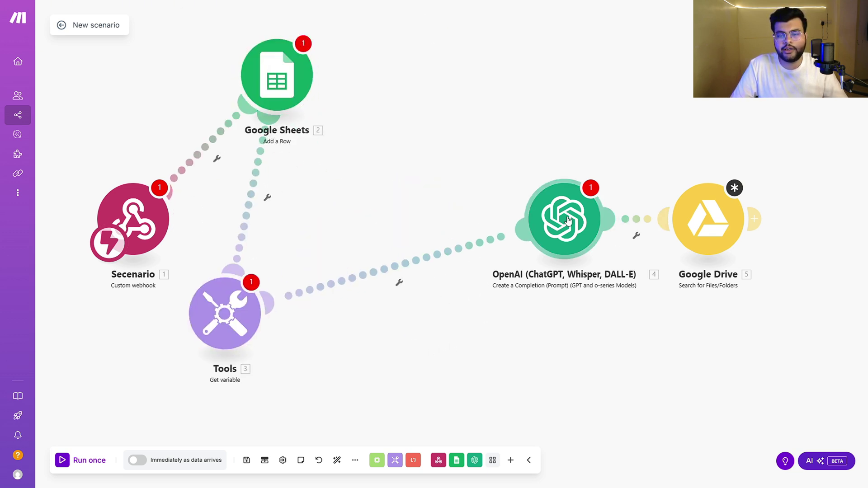
pyautogui.moveTo(565, 222); pyautogui.dragTo(428, 51)
pyautogui.moveTo(703, 236); pyautogui.dragTo(446, 381)
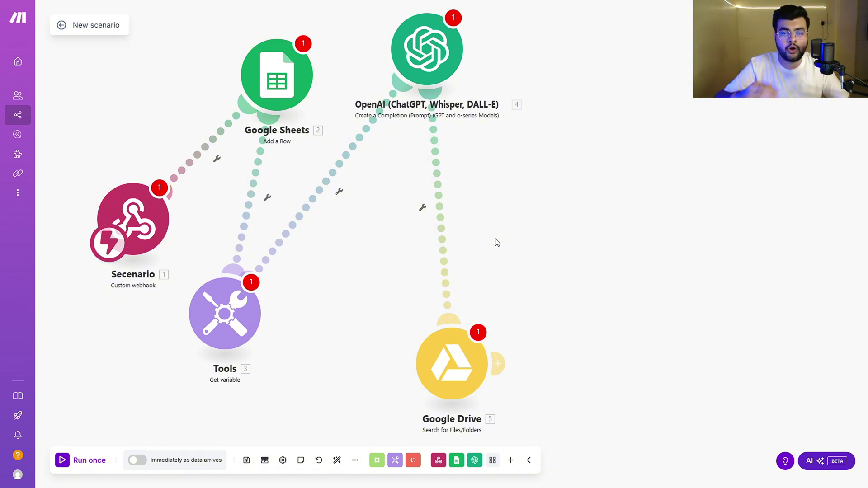
pyautogui.click(335, 463)
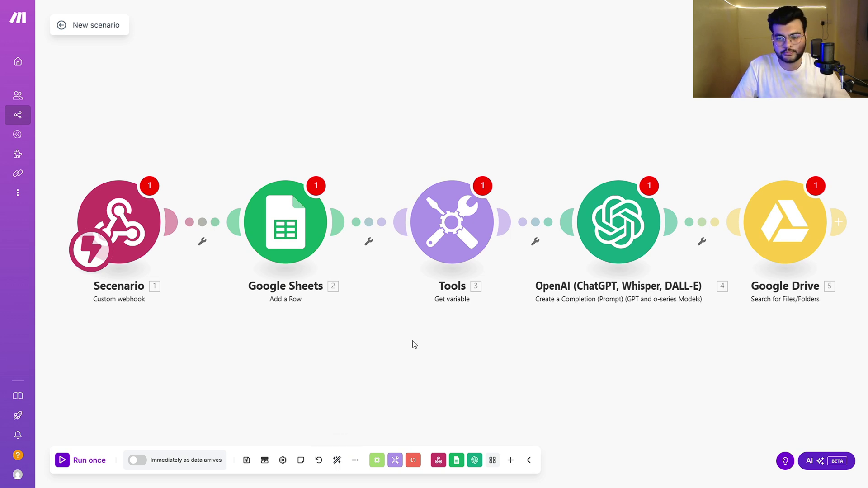
# - Export the scenario blueprint as a downloaded file, then move the module chain higher in view
pyautogui.click(356, 459)
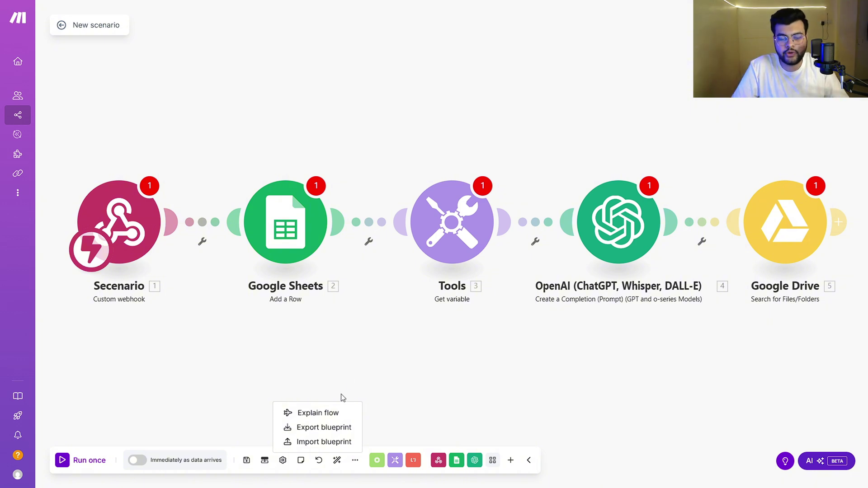
pyautogui.click(331, 428)
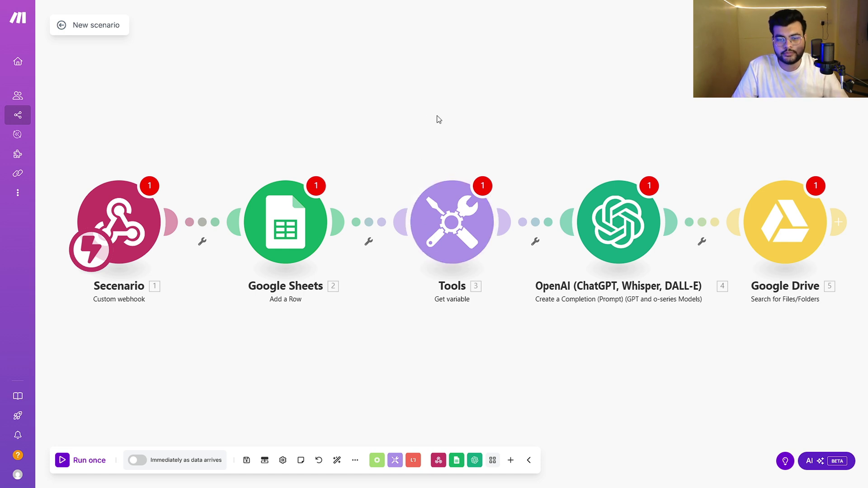
pyautogui.scroll(-2, 450, 122)
pyautogui.scroll(1, 451, 131)
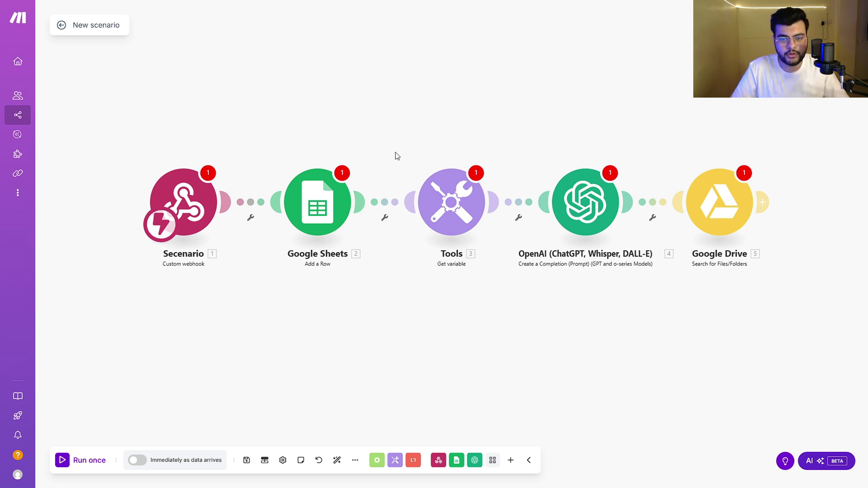
pyautogui.moveTo(395, 155); pyautogui.dragTo(409, 48)
# - Import Integration Webhooks.blueprint.json from Downloads to replace the current scenario
pyautogui.click(355, 460)
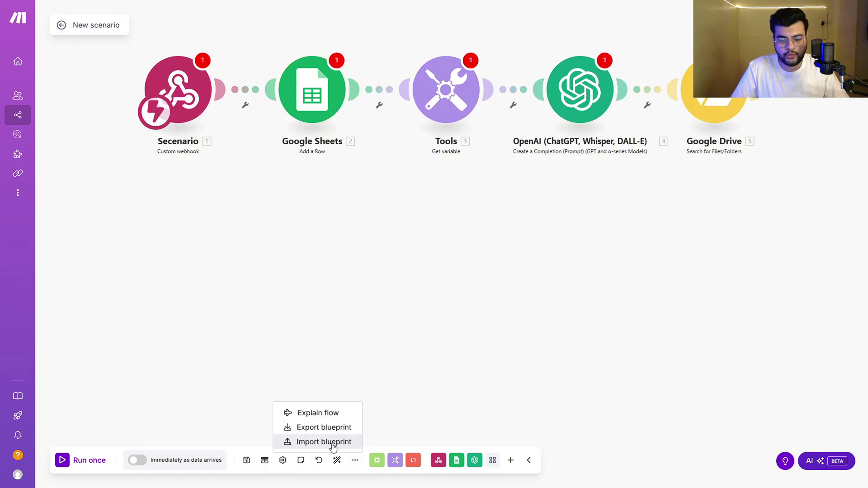
pyautogui.click(333, 442)
pyautogui.click(371, 251)
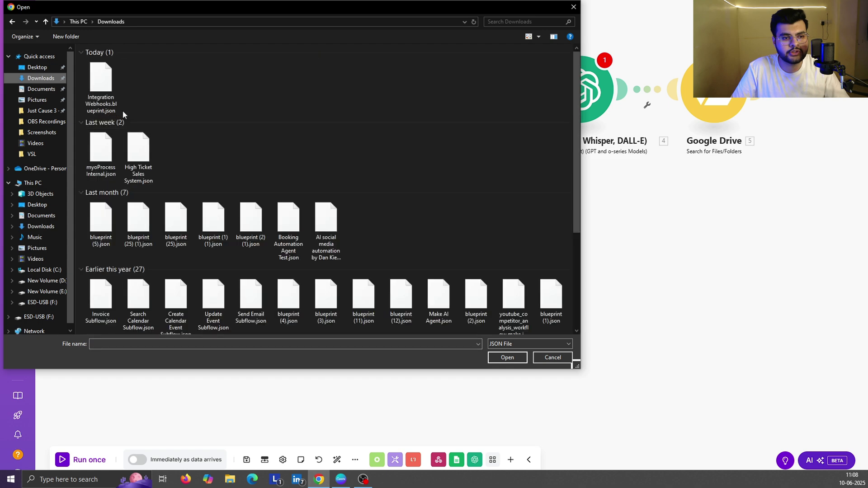
pyautogui.click(103, 81)
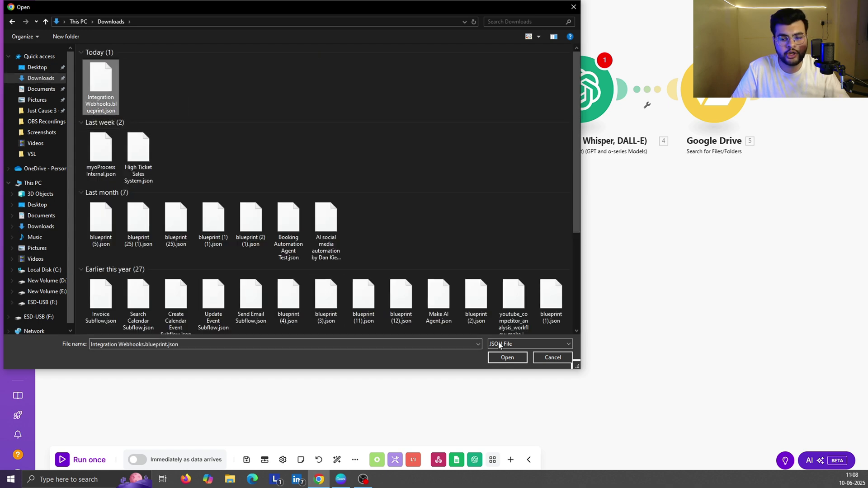
pyautogui.click(506, 357)
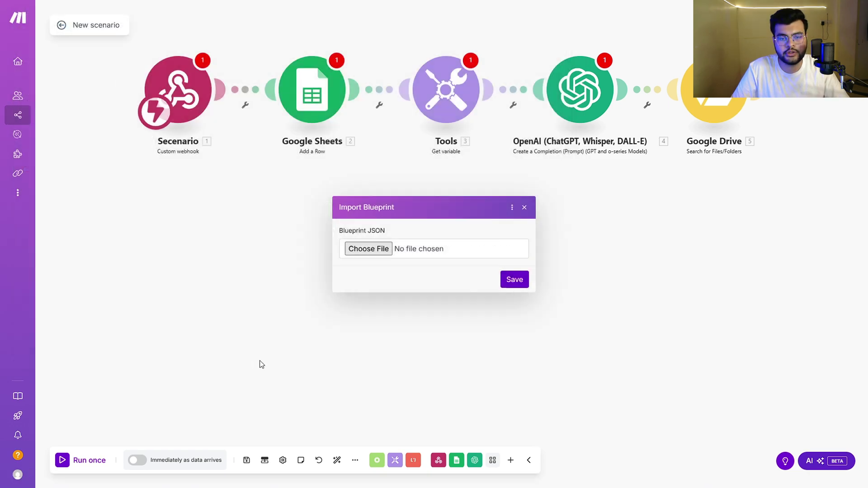
pyautogui.click(514, 280)
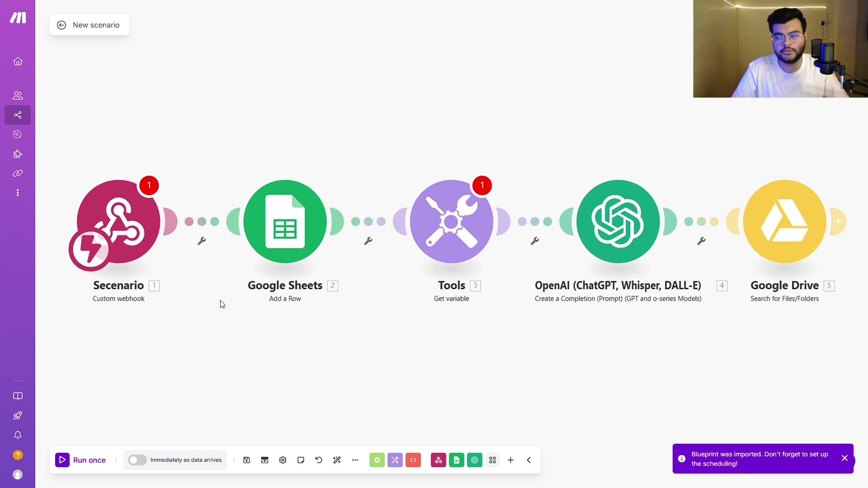
# - Box-select all five modules, from the Secenario webhook through to Google Drive
pyautogui.scroll(-2, 384, 69)
pyautogui.scroll(1, 397, 153)
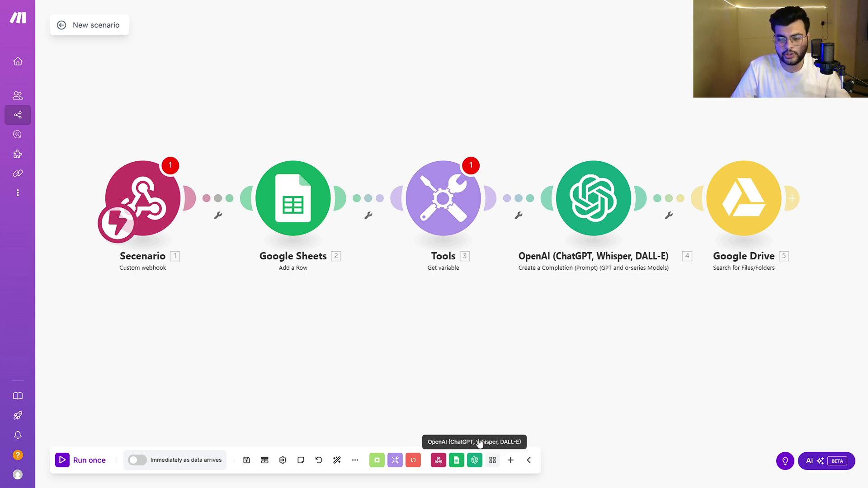
pyautogui.scroll(-2, 420, 310)
pyautogui.scroll(2, 404, 347)
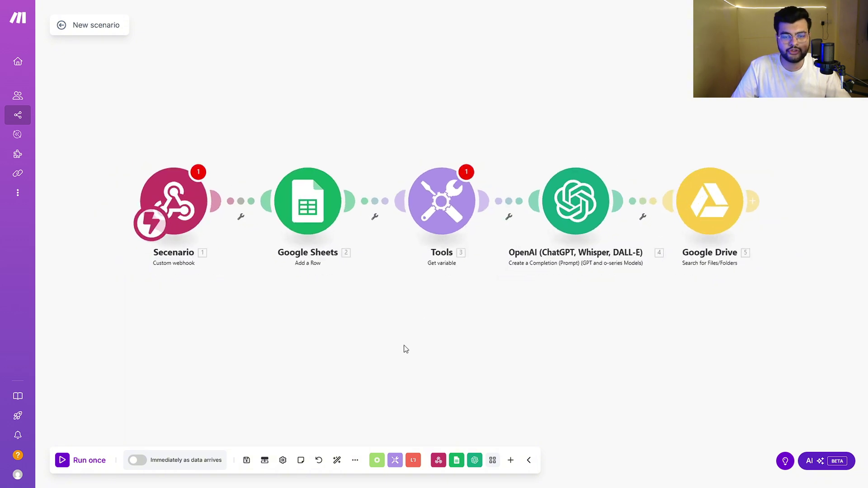
pyautogui.moveTo(403, 349); pyautogui.dragTo(346, 313)
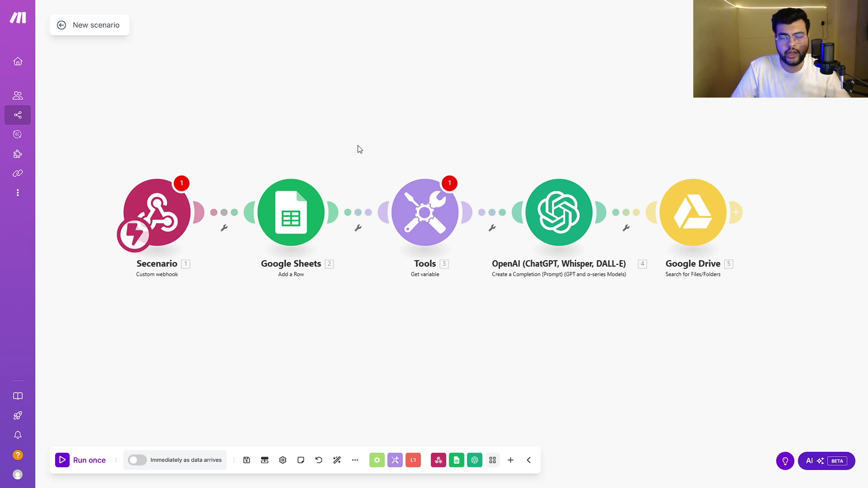
pyautogui.moveTo(90, 55)
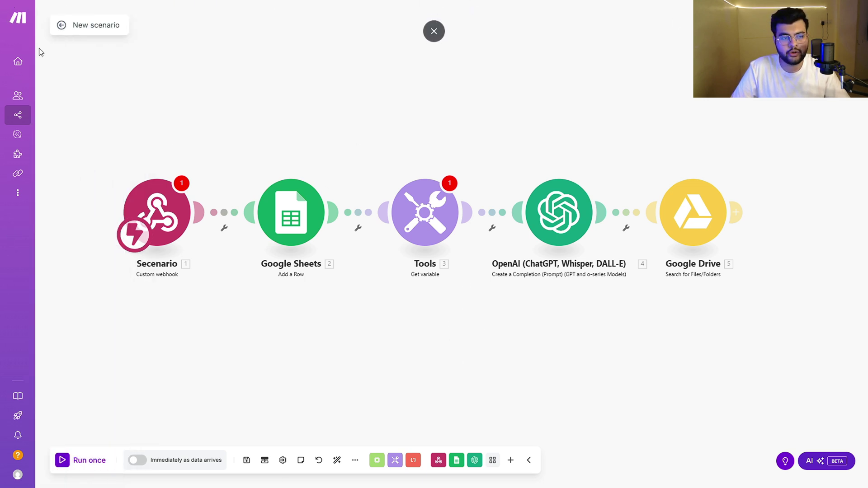
pyautogui.moveTo(121, 147); pyautogui.dragTo(756, 337)
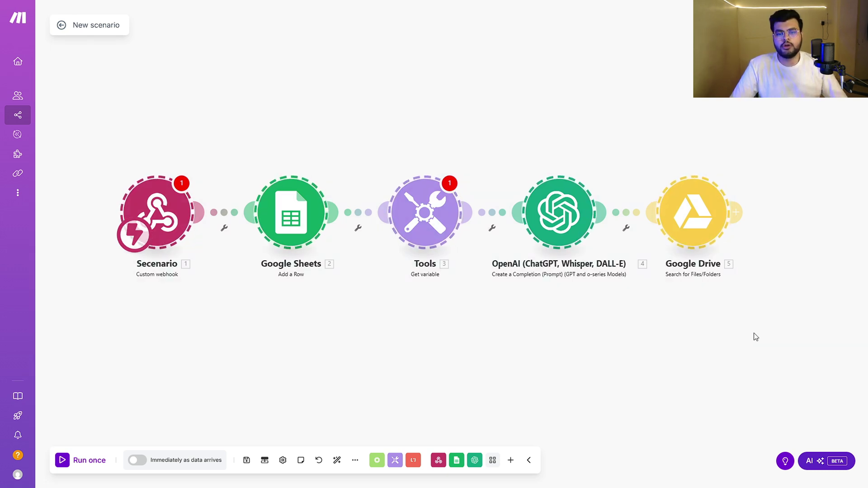